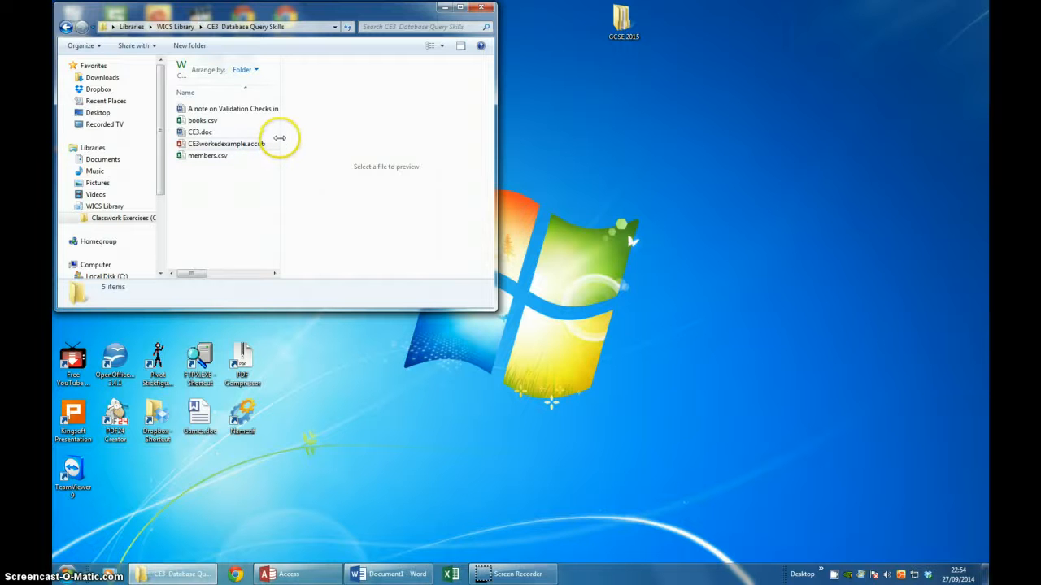
Open CE3.doc from the CE3 Database Query Skills folder, read through the Classwork Exercise 3 task list, and close it.
left_click_drag(280, 139, 472, 156)
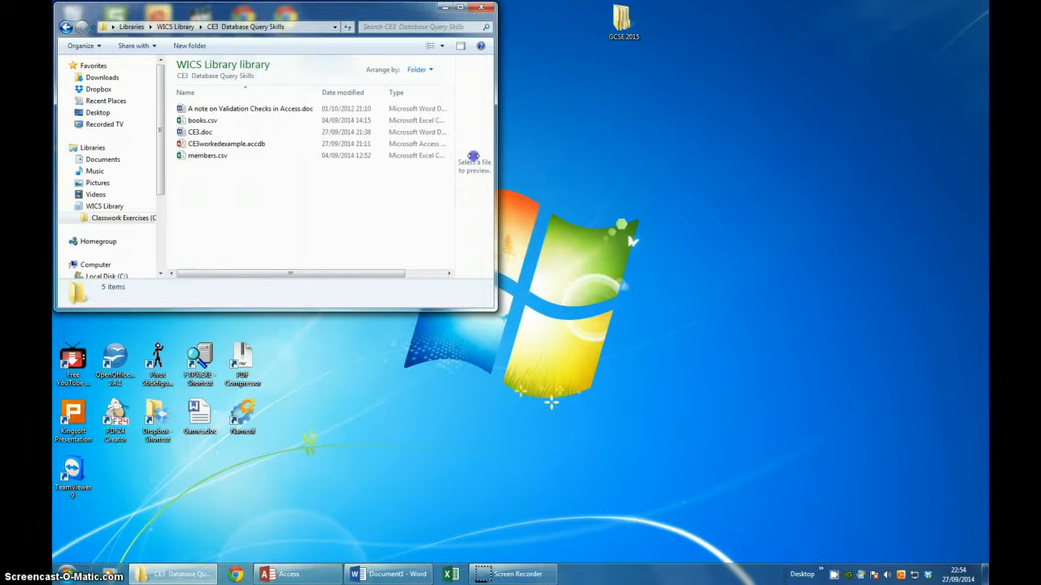
left_click(193, 134)
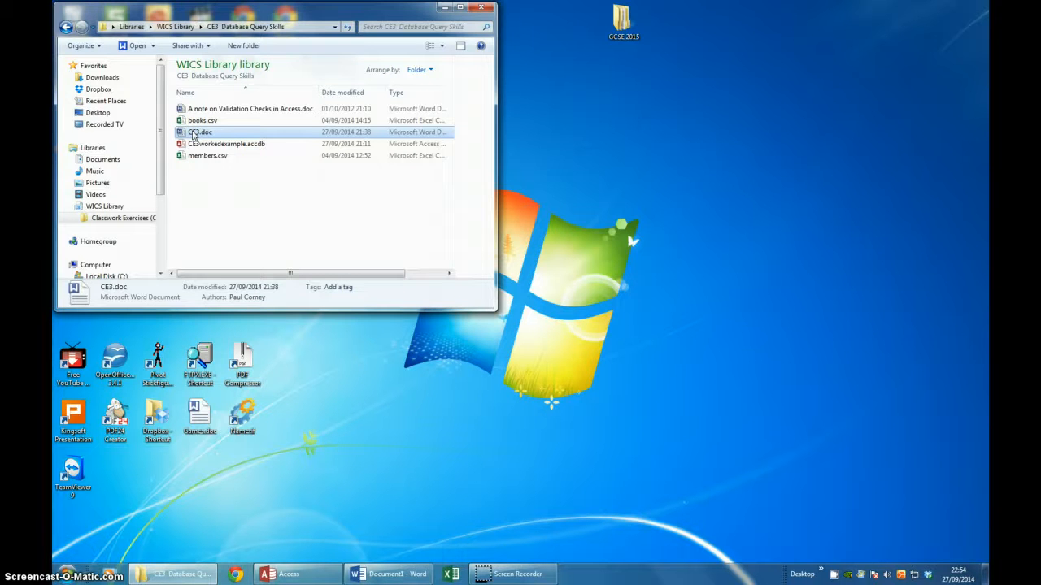
double_click(194, 134)
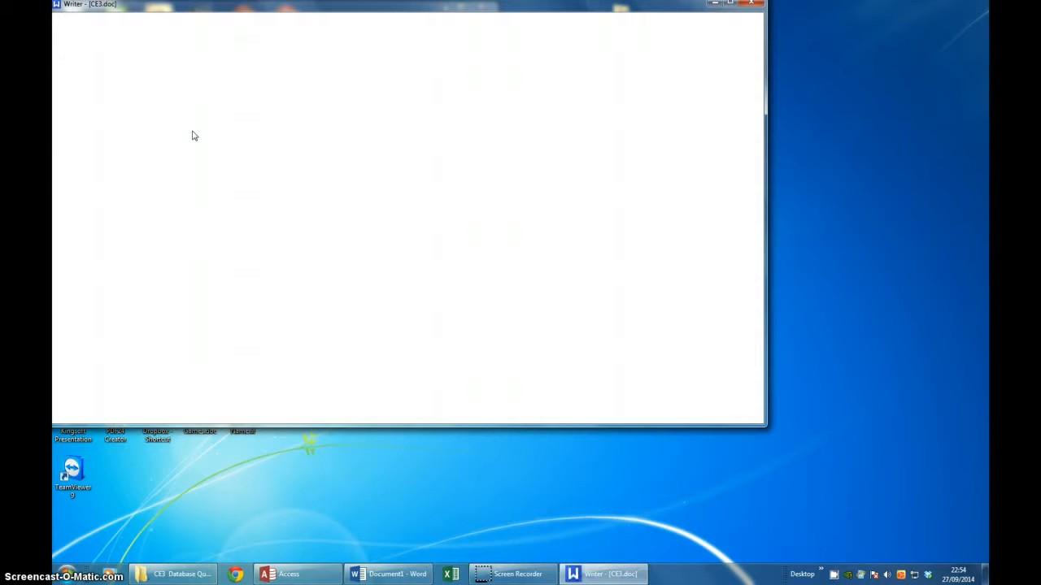
left_click(731, 5)
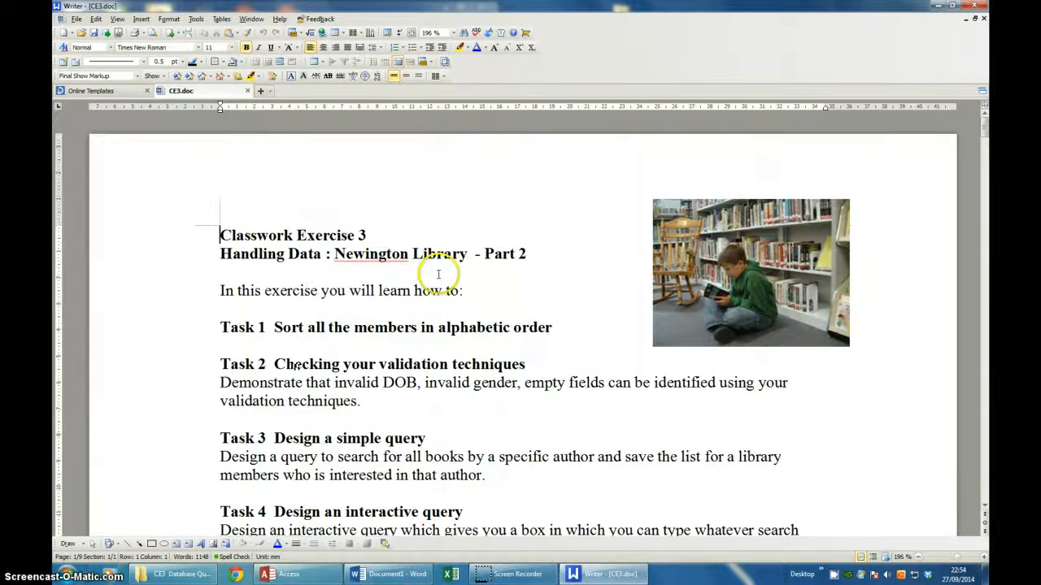
scroll(439, 274, "down", 3)
scroll(442, 274, "up", 1)
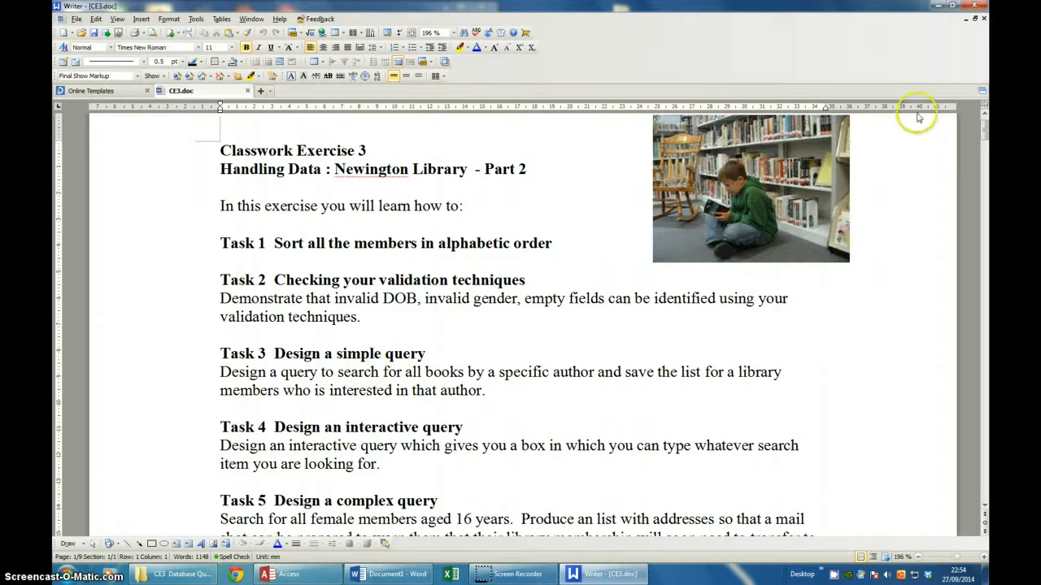
left_click(972, 7)
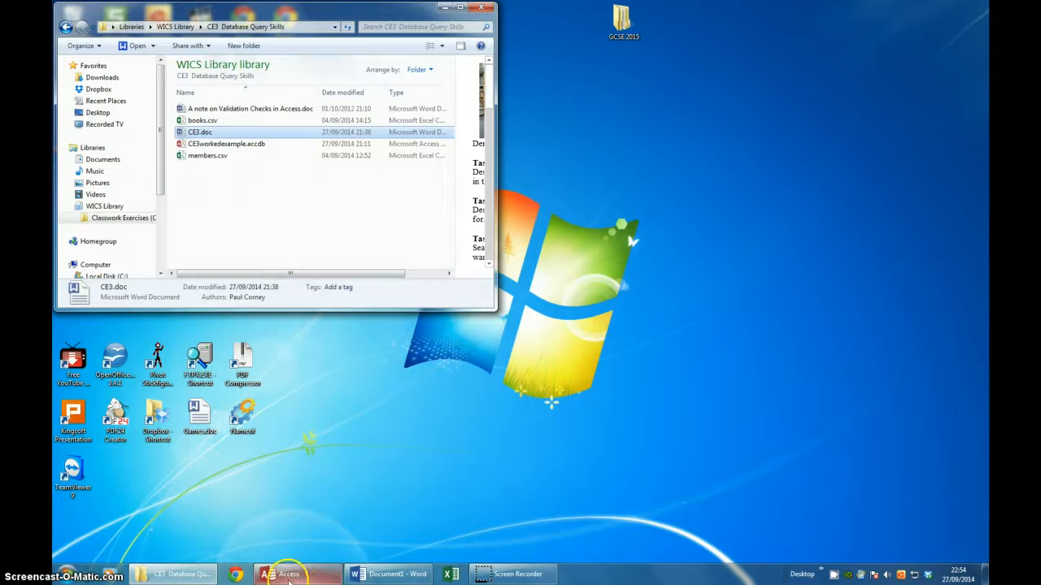
Switch to Access and create a blank desktop database named c3.accdb.
left_click(288, 575)
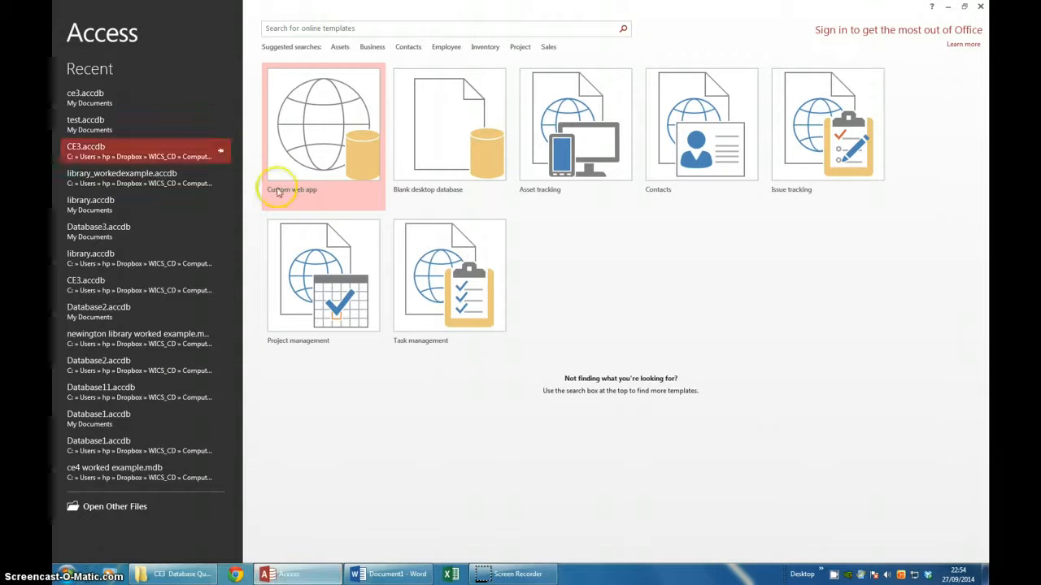
left_click(429, 130)
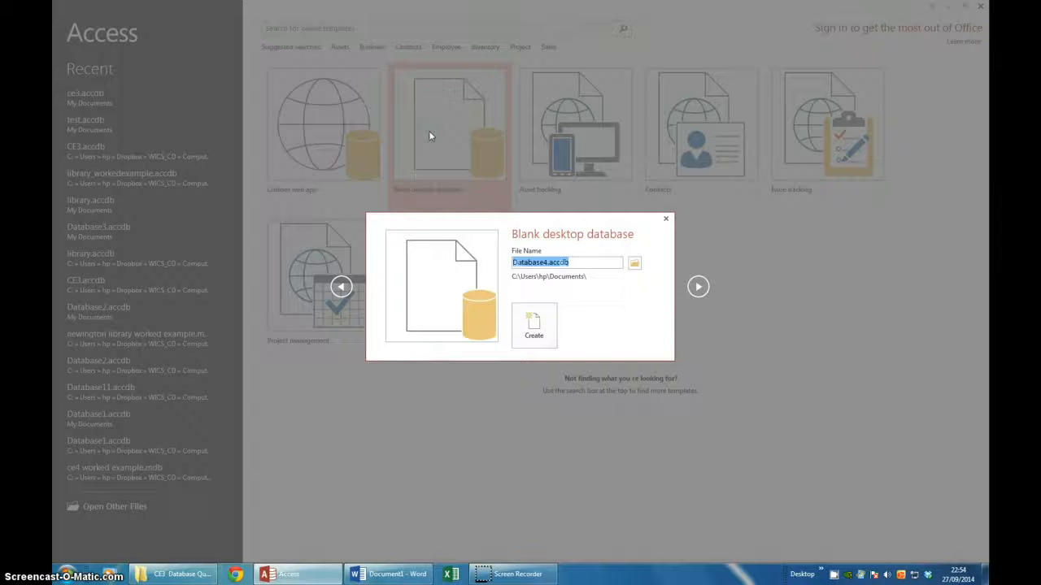
left_click(508, 258)
type("c3")
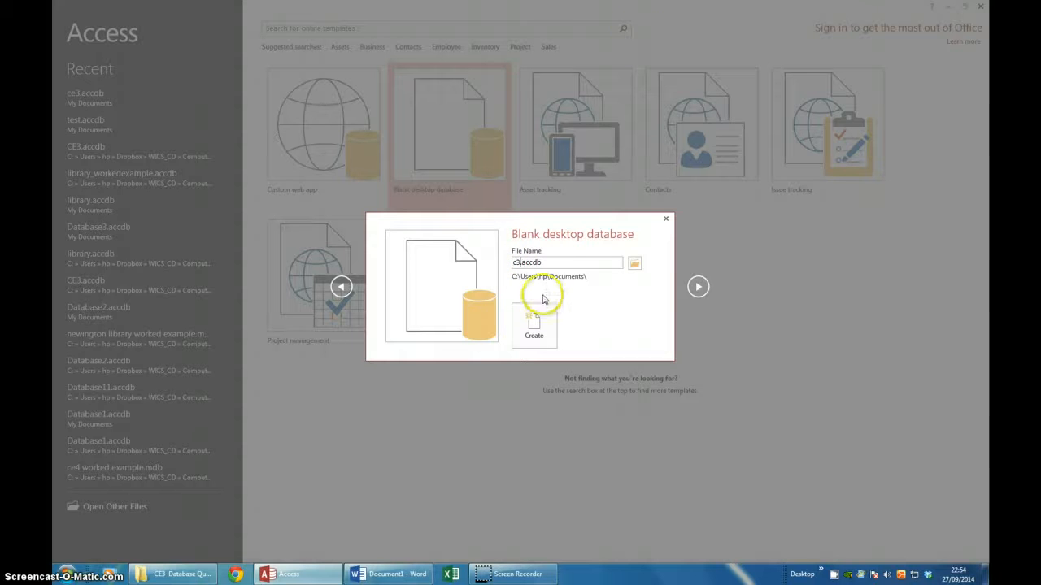
left_click(534, 331)
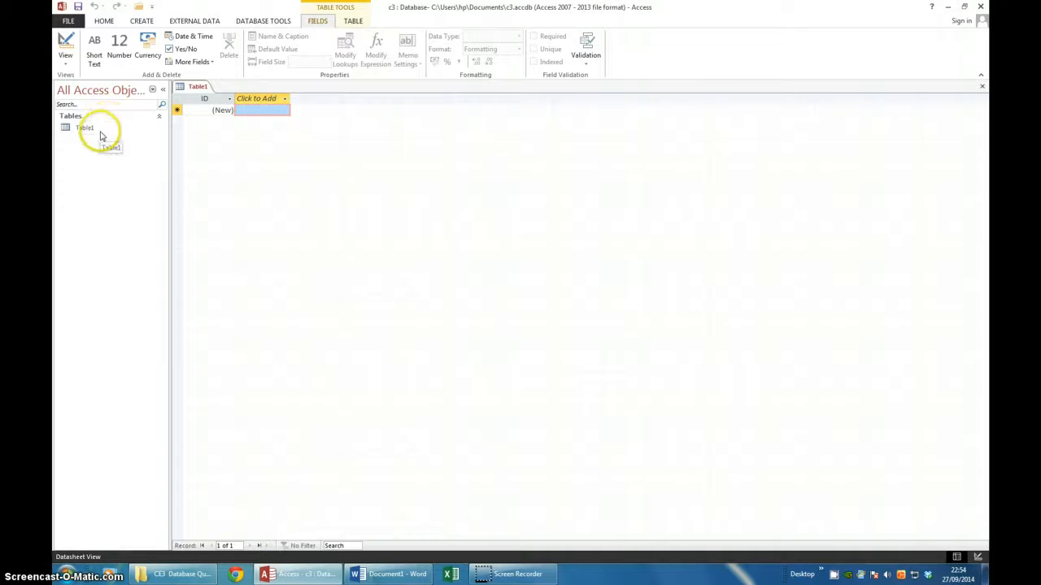
Start a text file import into a new table, using members.csv from the WICS Library's CE3 Database Query Skills folder as source.
left_click(203, 22)
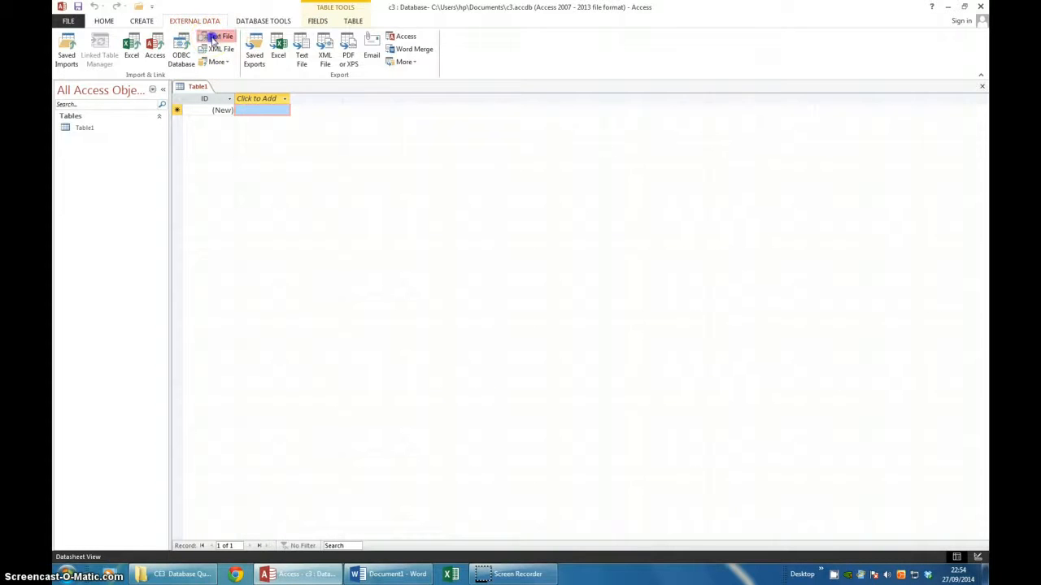
left_click(214, 37)
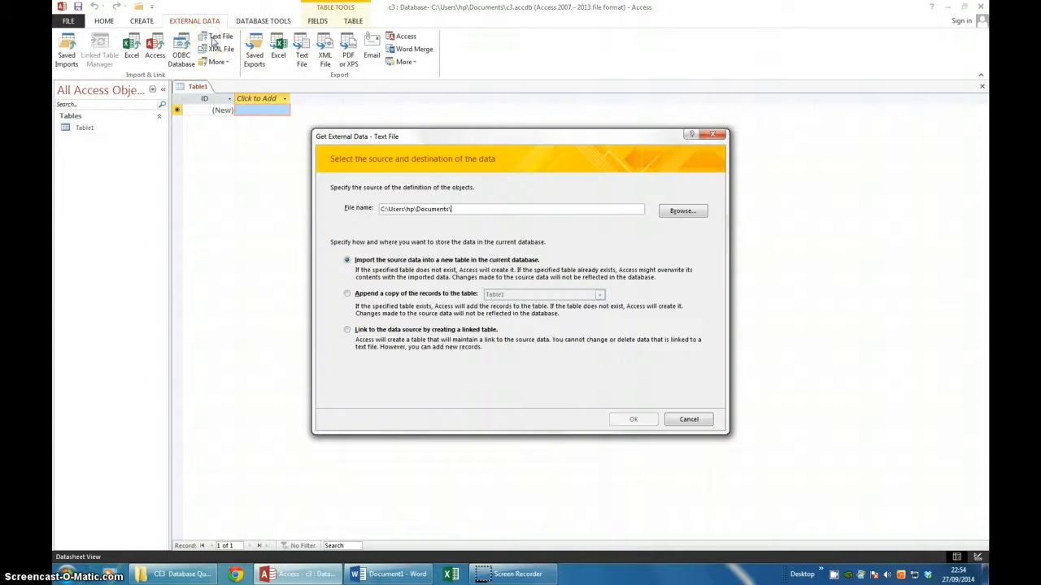
left_click(685, 212)
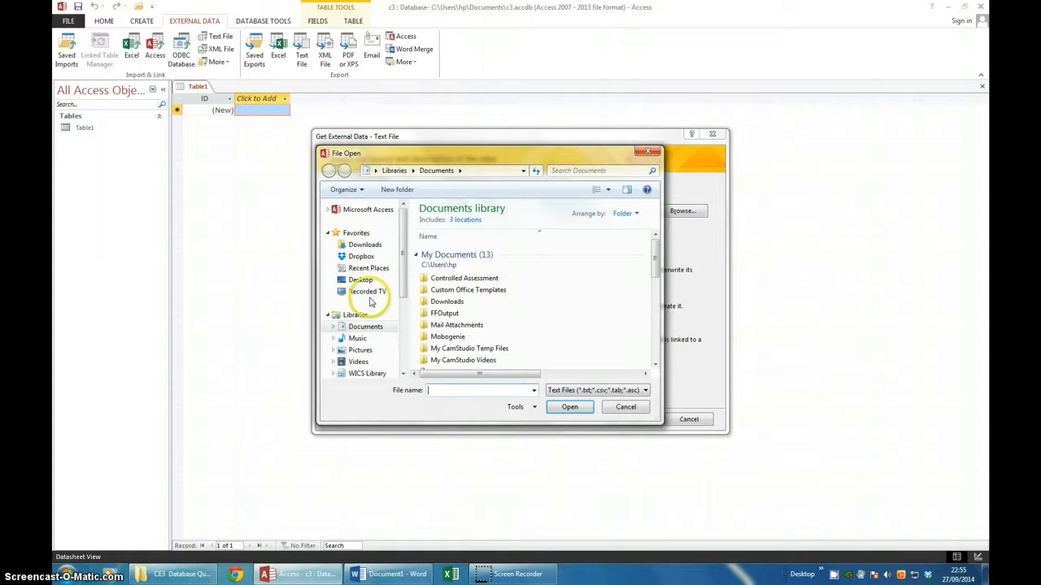
left_click(367, 371)
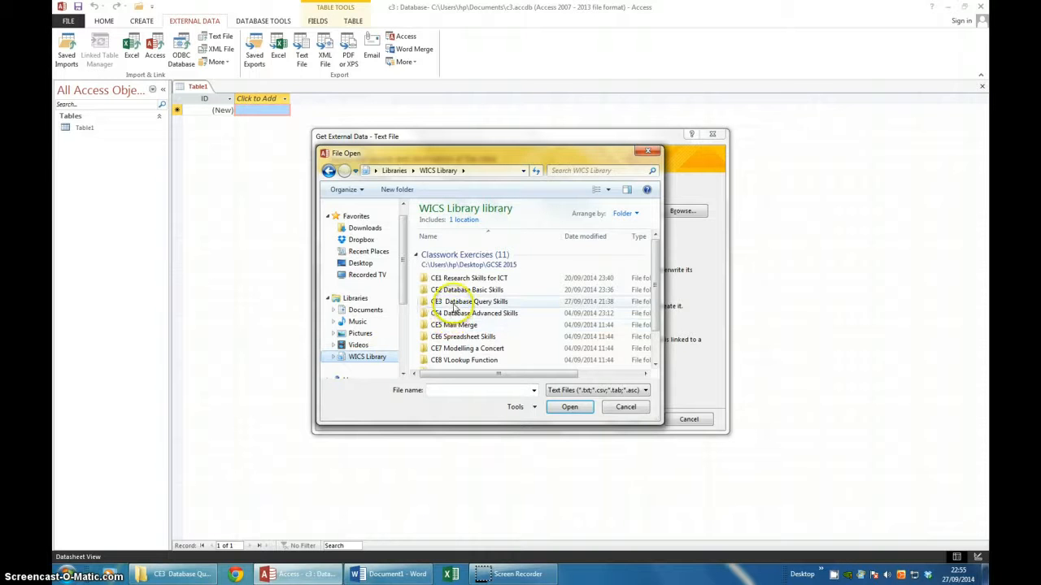
double_click(452, 302)
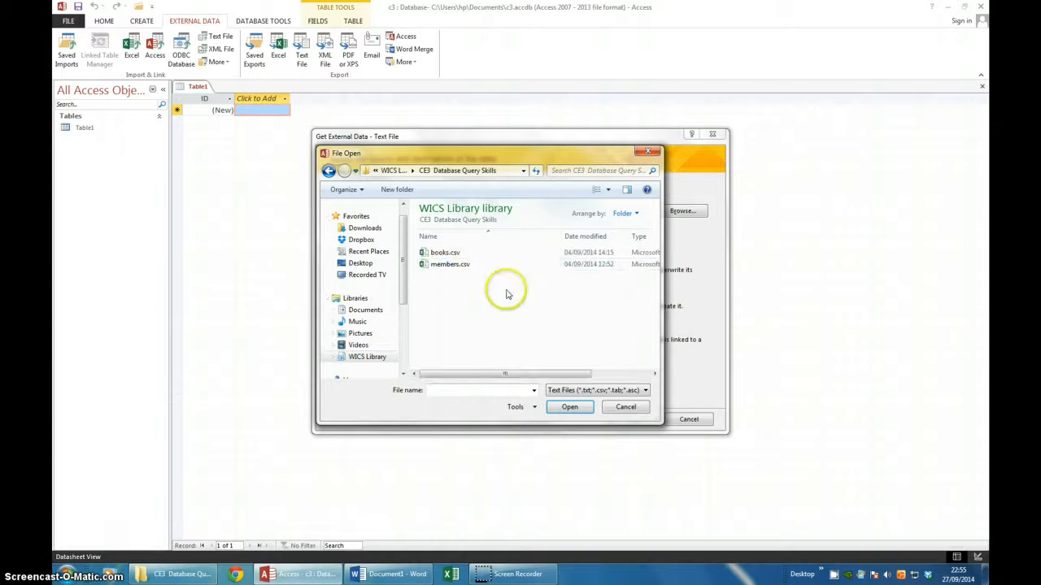
left_click(444, 267)
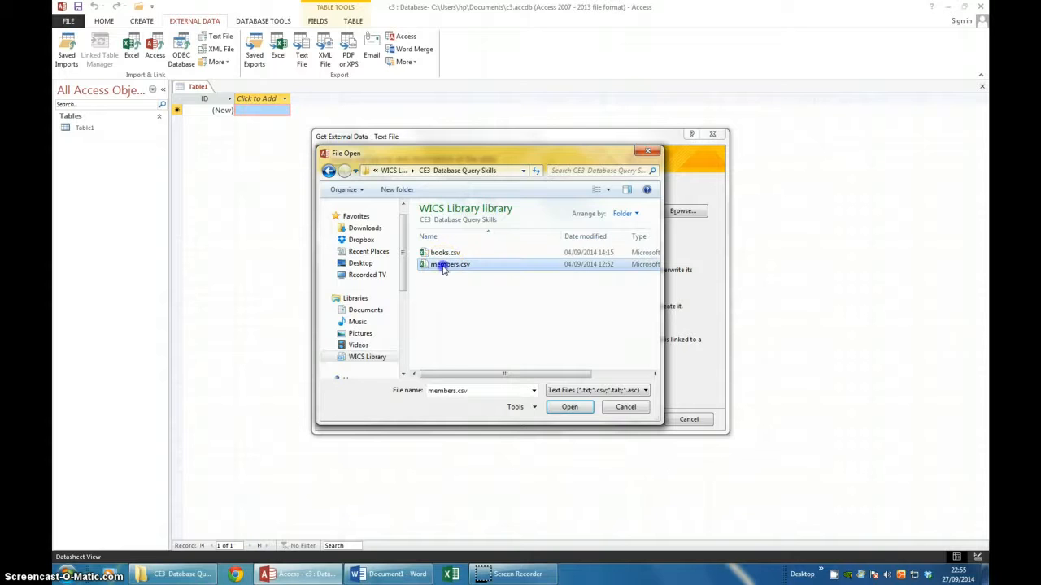
left_click(569, 407)
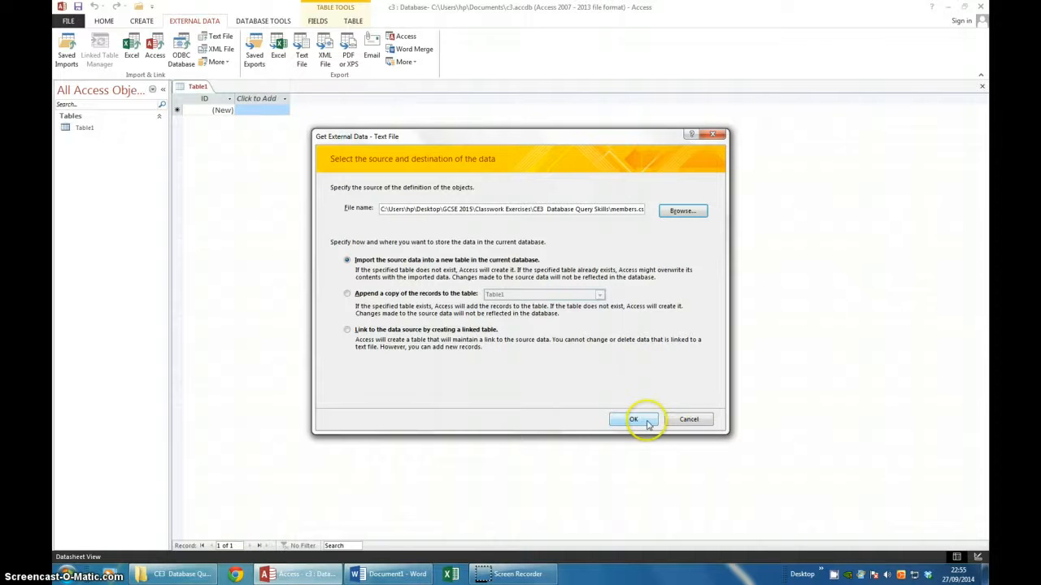
left_click(648, 421)
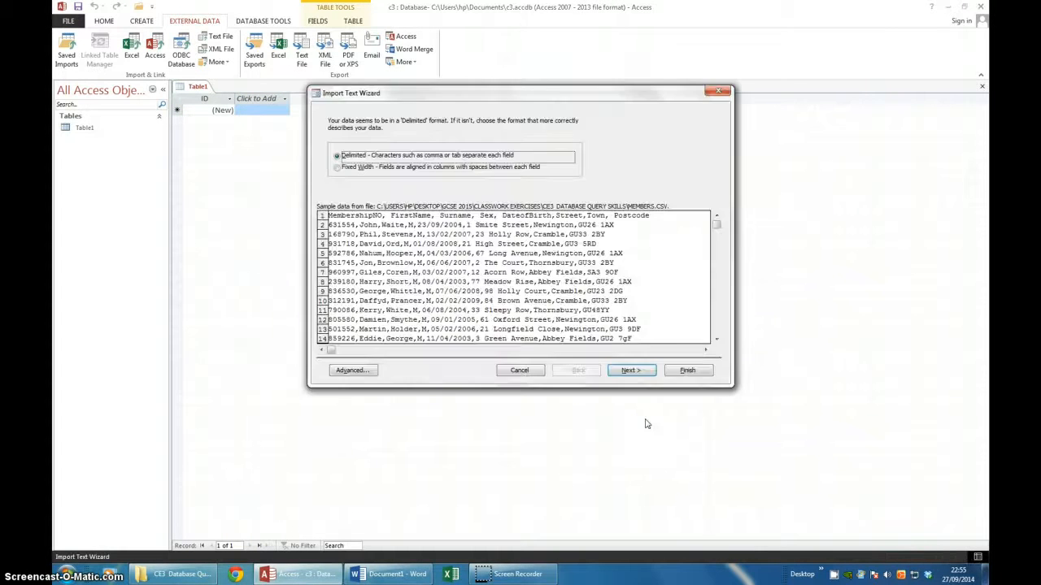
Import the comma-delimited data into the Members table with first-row field names and a self-chosen primary key, without saving the import steps.
left_click(628, 373)
left_click(334, 176)
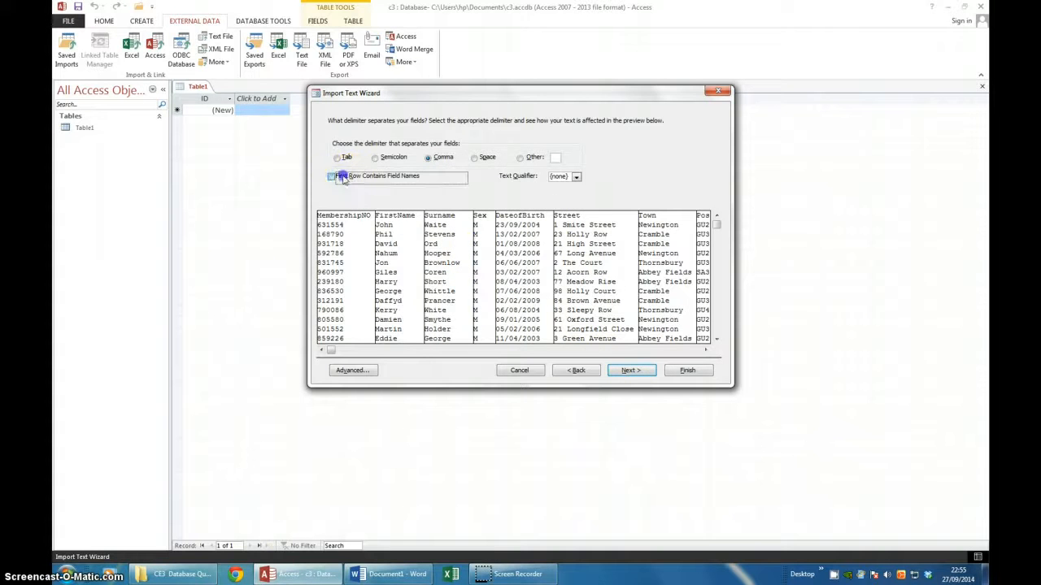
left_click(628, 372)
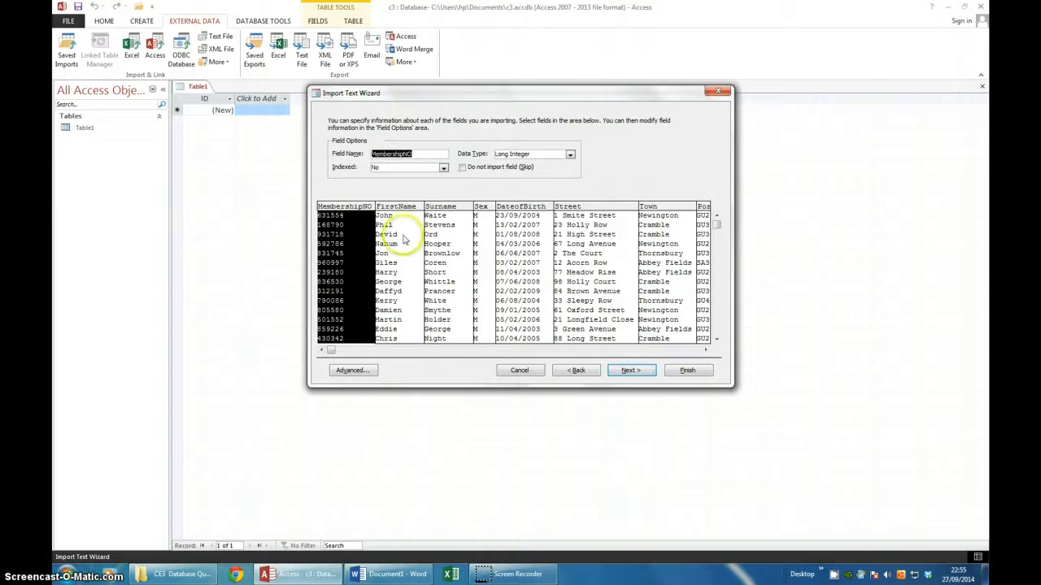
left_click(629, 371)
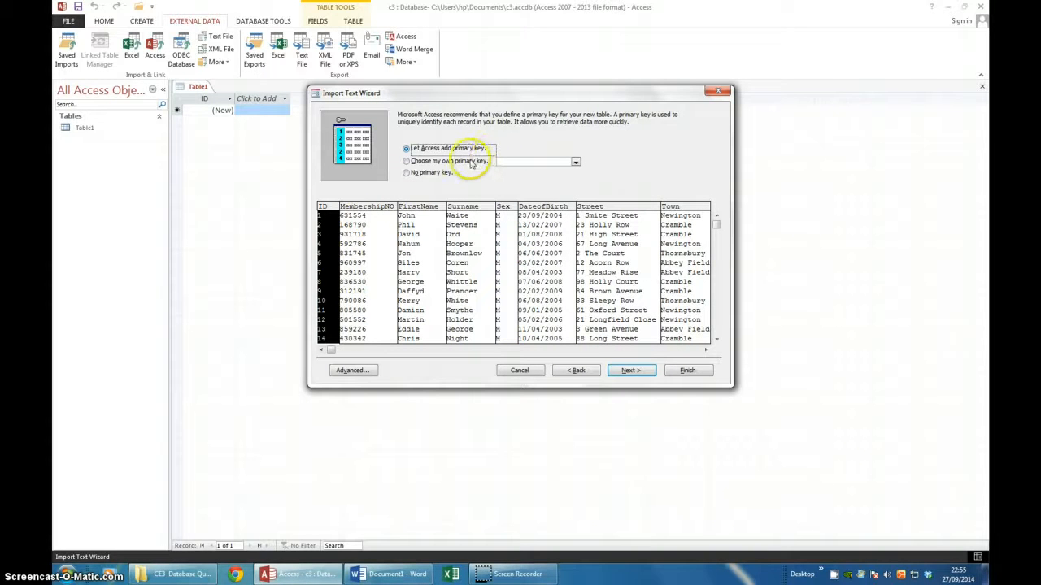
left_click(406, 161)
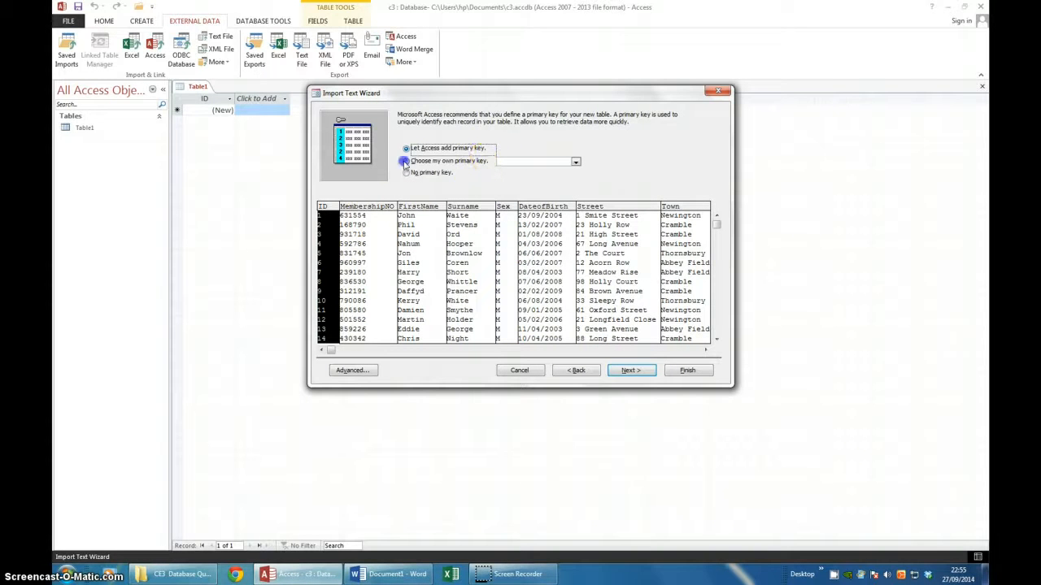
left_click(627, 374)
left_click(668, 373)
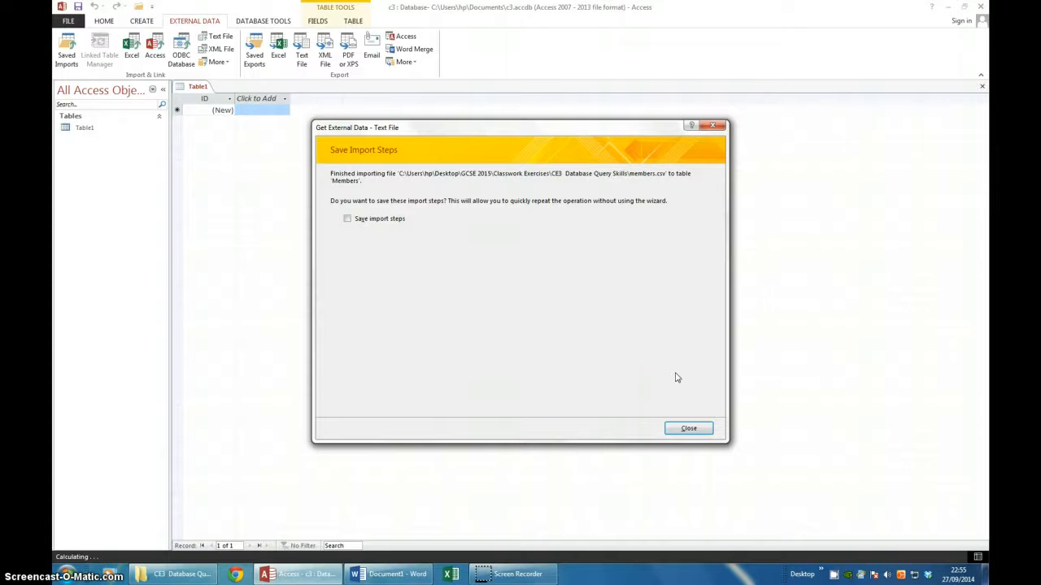
left_click(689, 429)
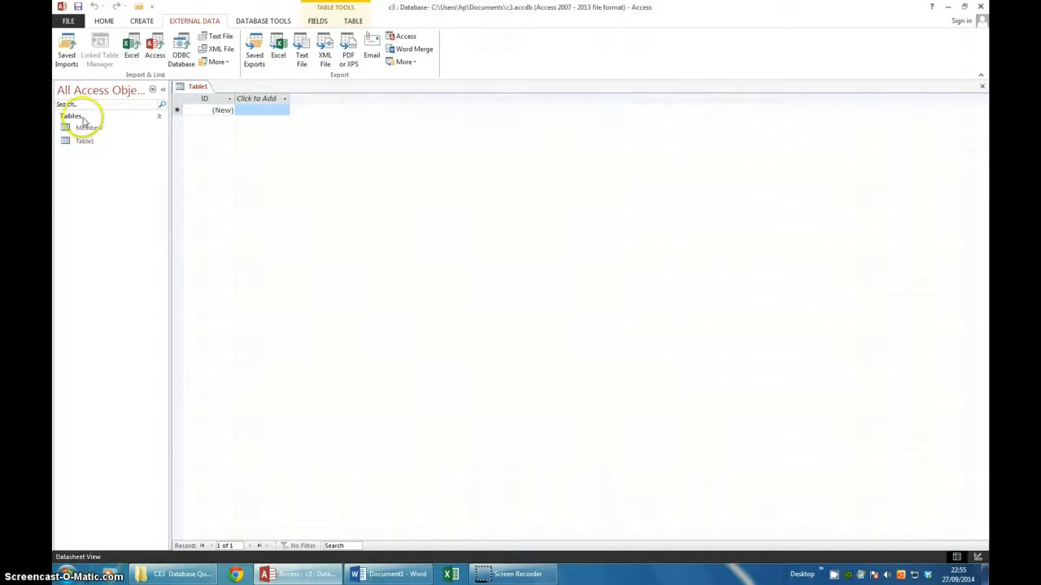
Start another text file import into a new table, using books.csv from the same folder as source.
left_click(207, 38)
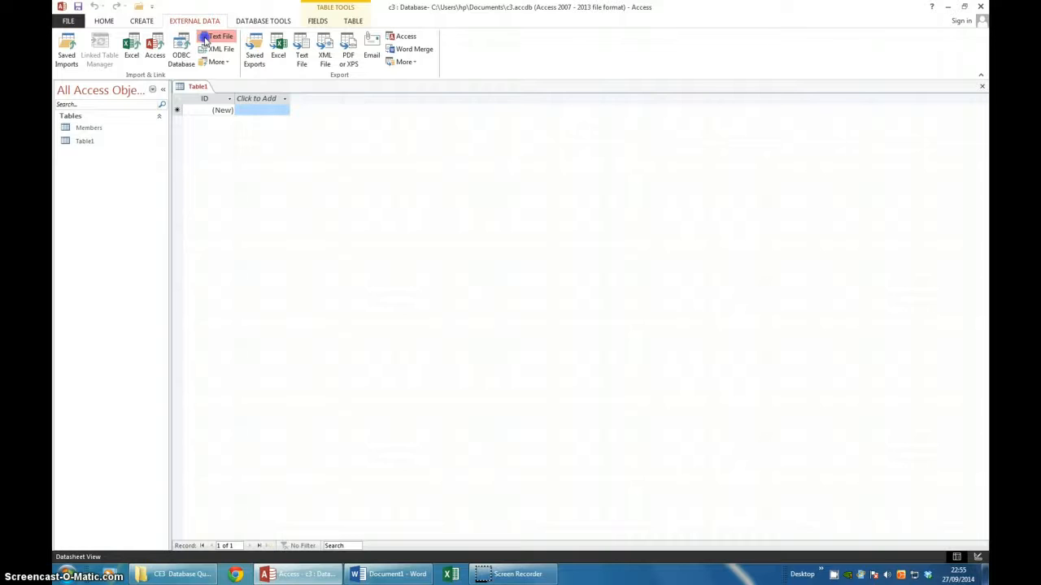
left_click(675, 211)
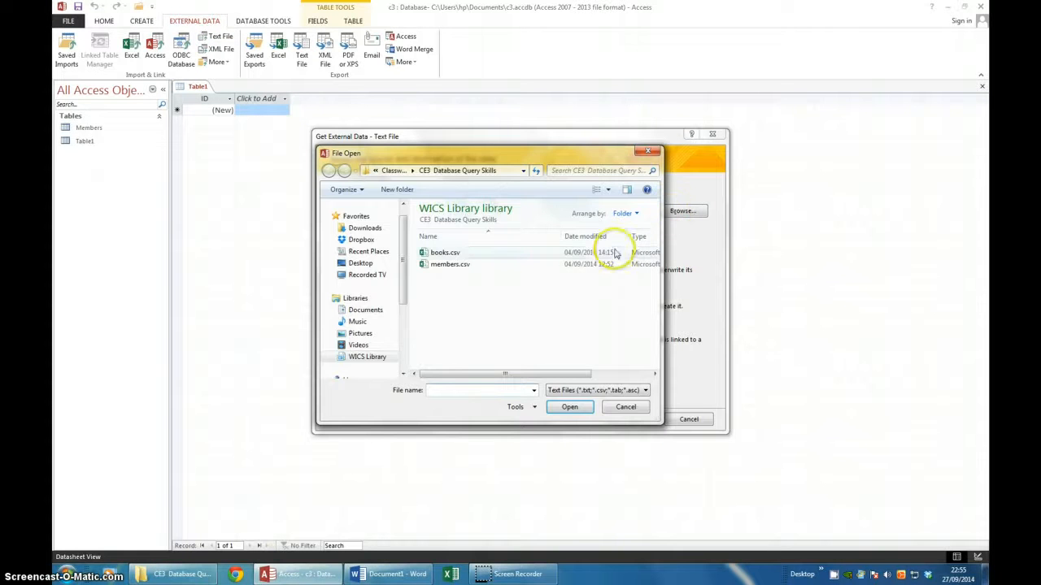
left_click(443, 253)
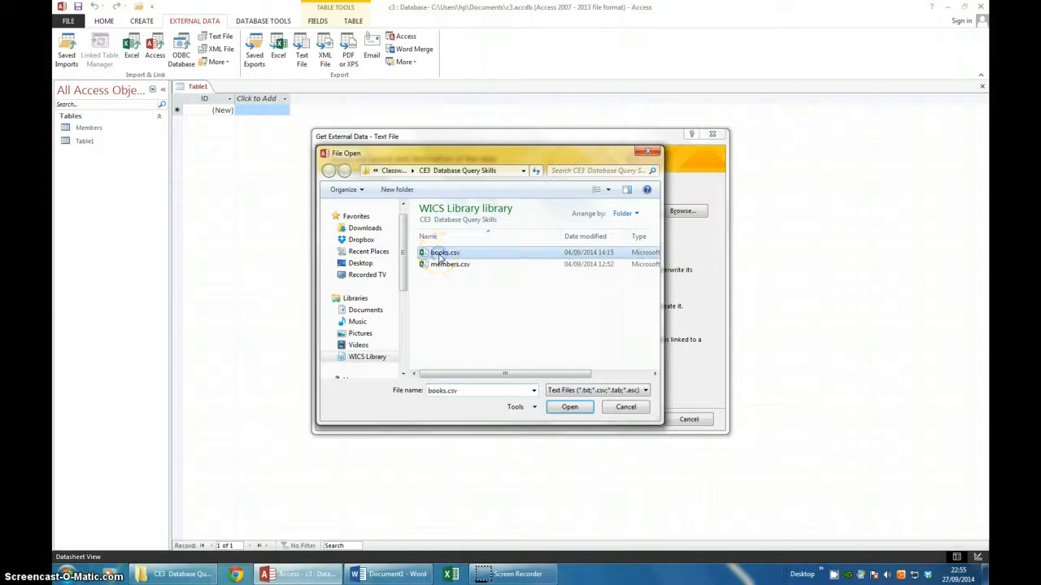
left_click(568, 407)
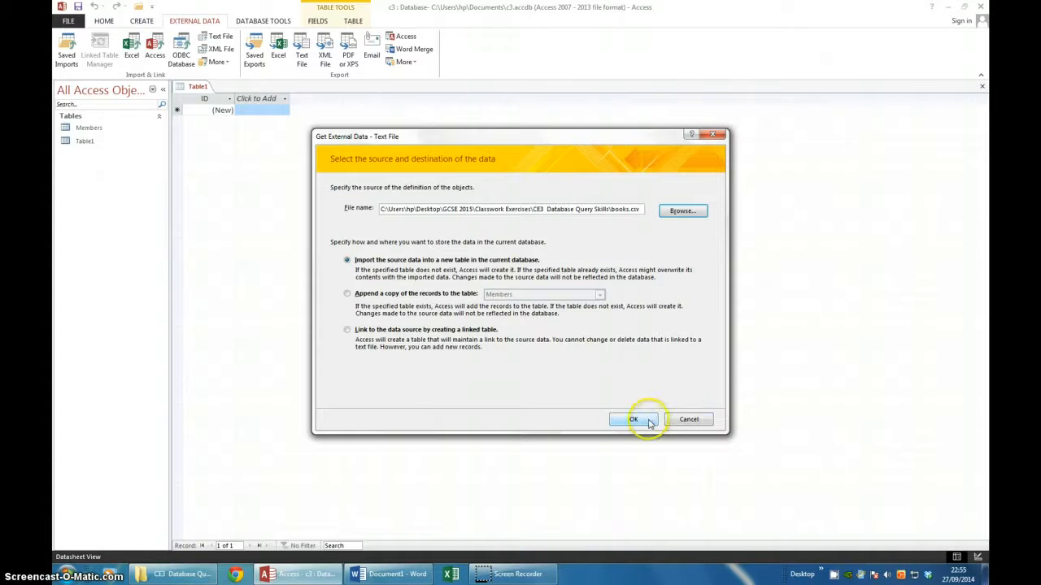
left_click(648, 421)
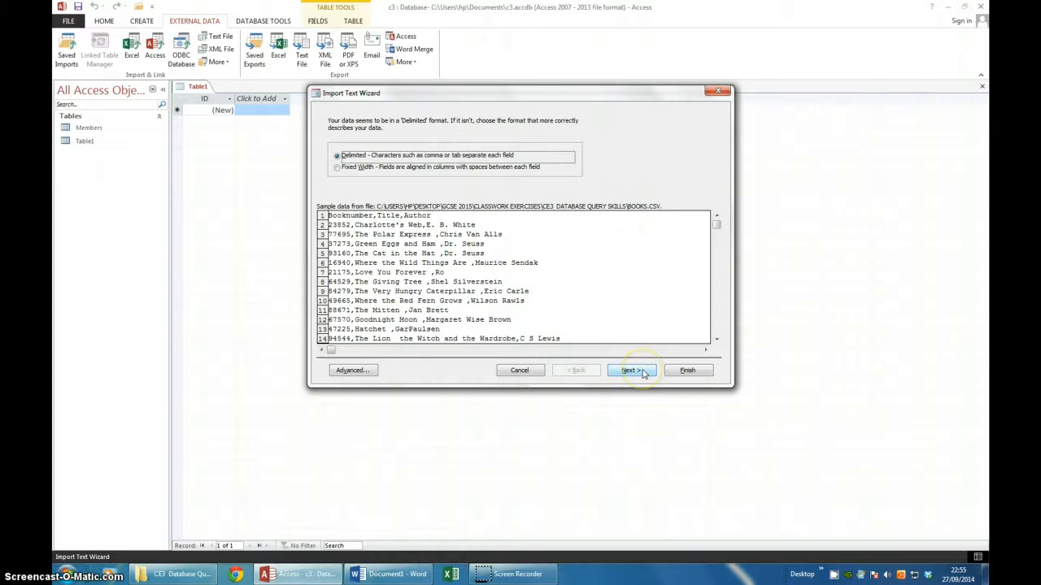
Import the comma-delimited data into the Books table with first-row field names and Booknumber as primary key, without saving the import steps.
left_click(642, 372)
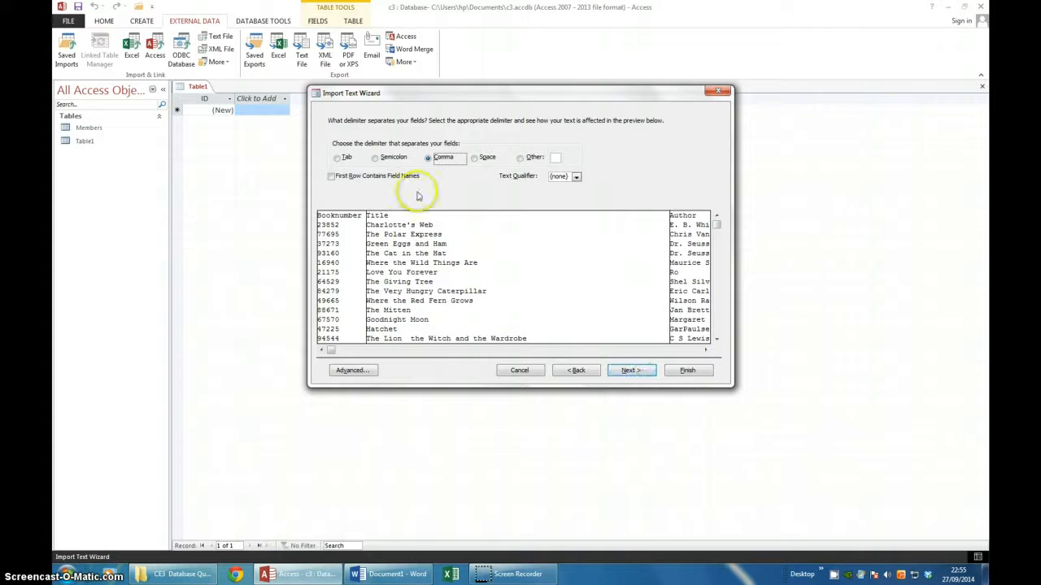
left_click(330, 176)
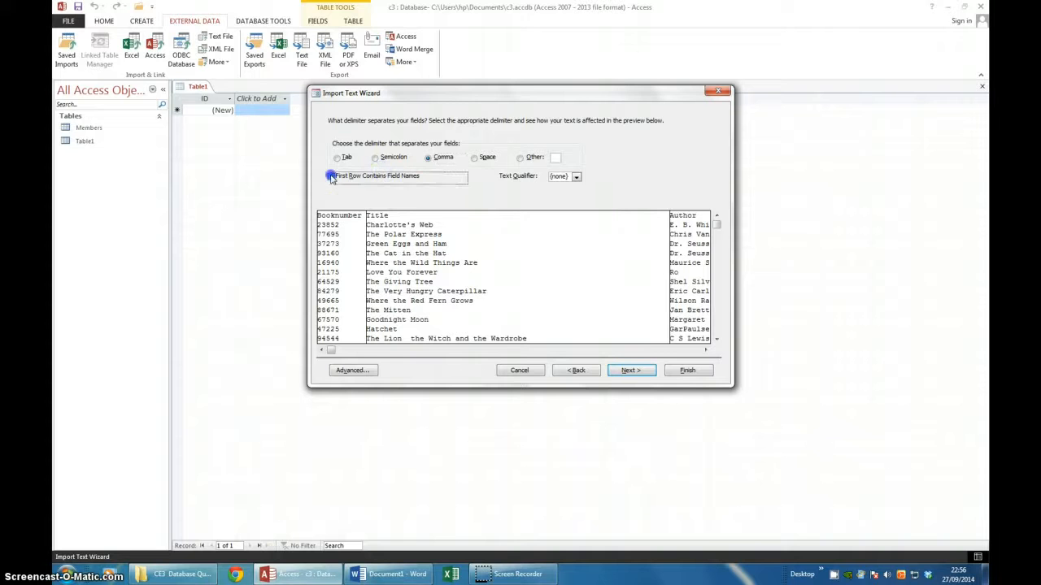
left_click(631, 372)
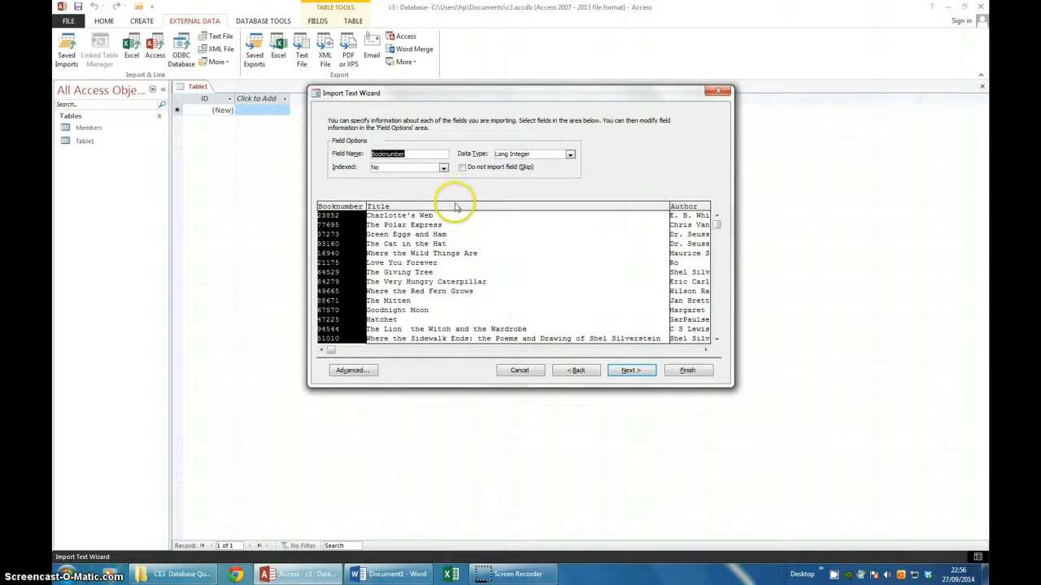
left_click(639, 372)
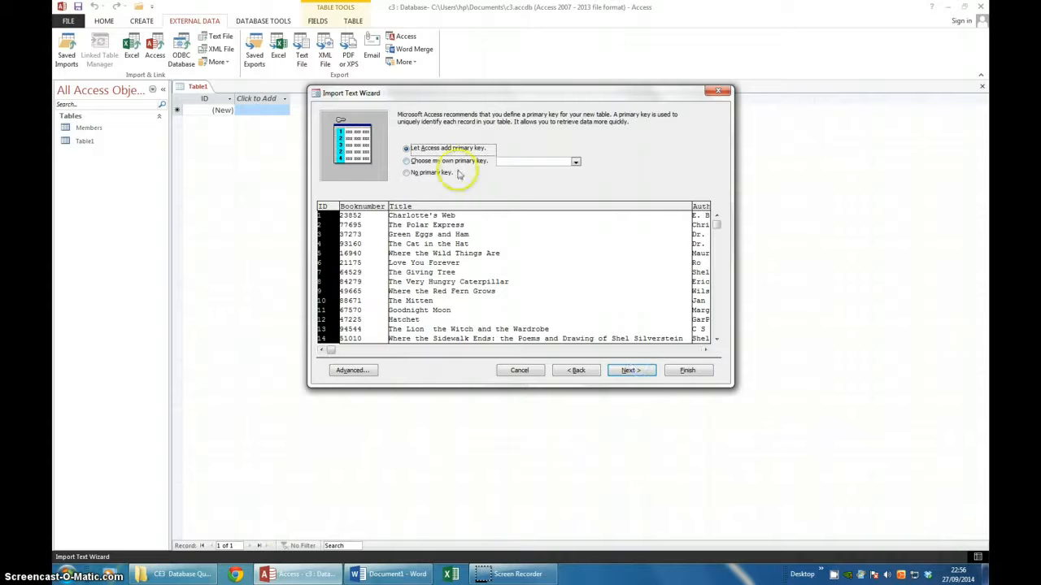
left_click(443, 162)
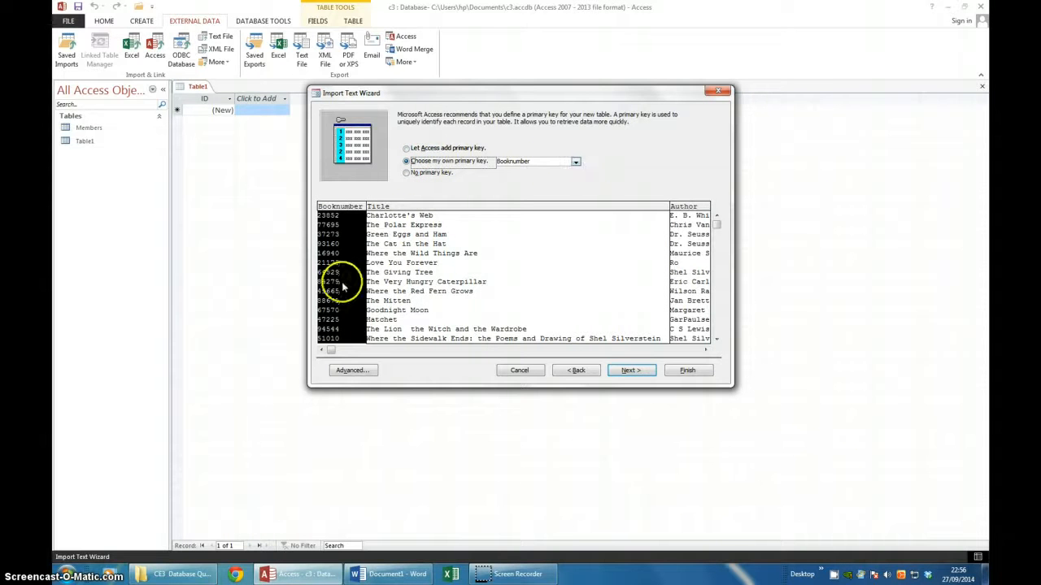
left_click(631, 371)
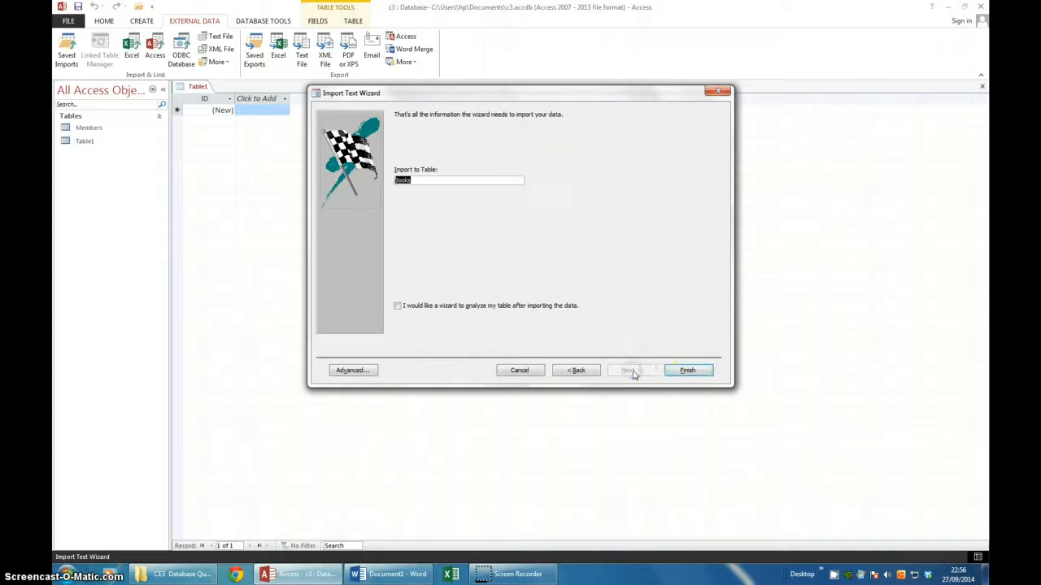
left_click(683, 371)
left_click(690, 430)
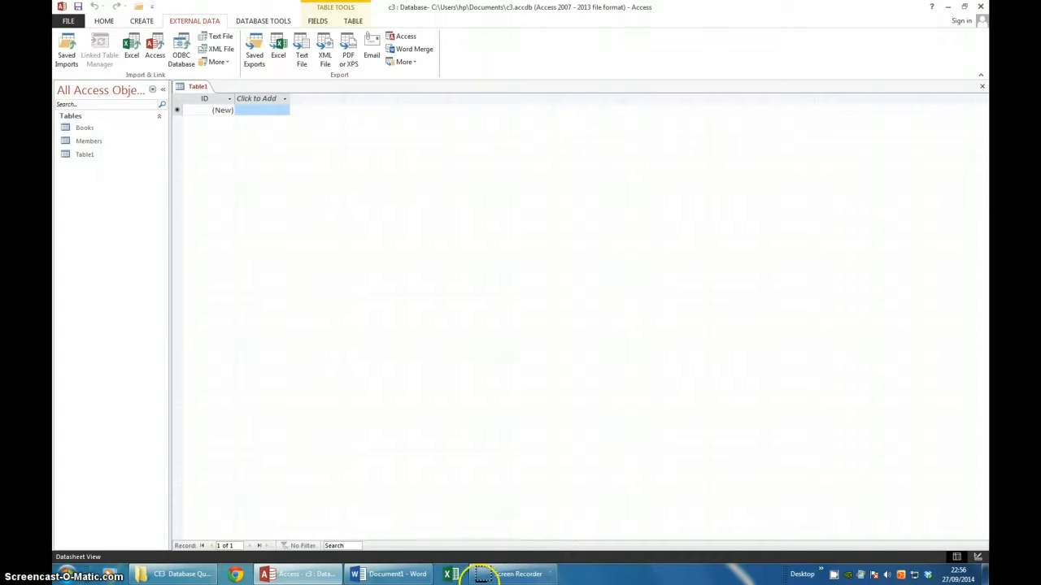
Open the imported Members and Books tables to check their records, finishing on the Members table.
mouse_move(424, 579)
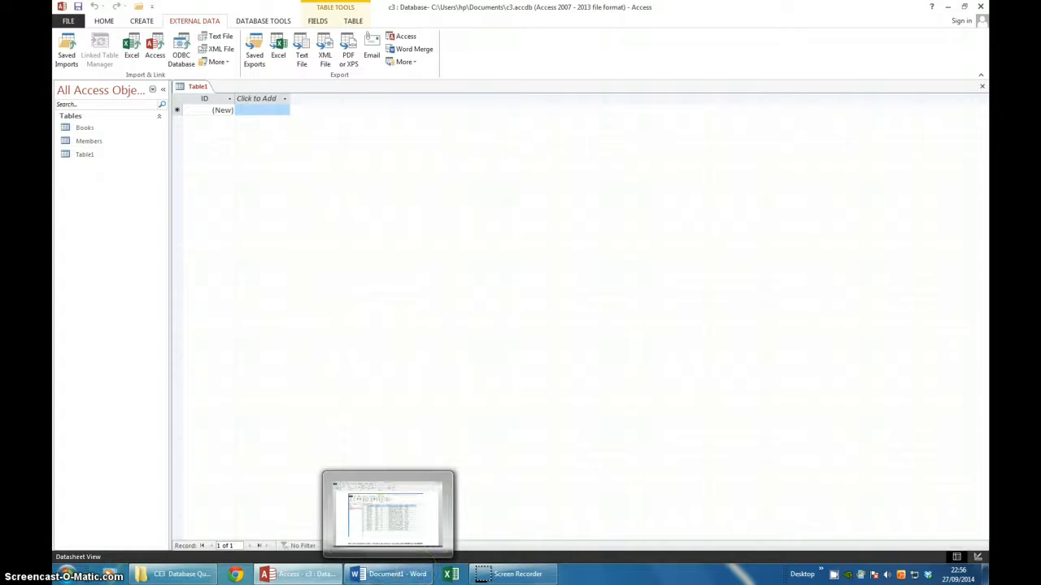
double_click(83, 142)
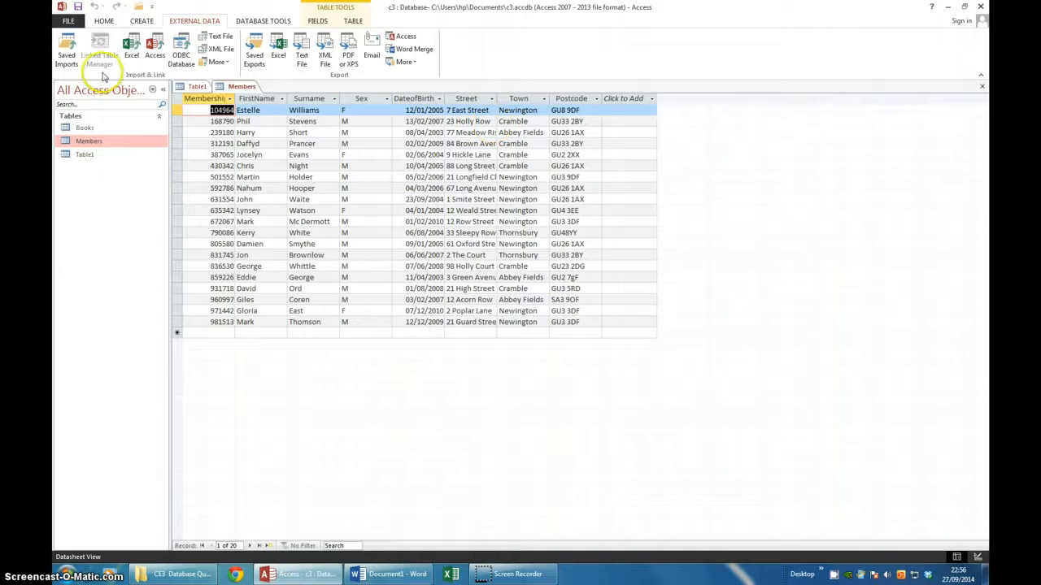
double_click(84, 129)
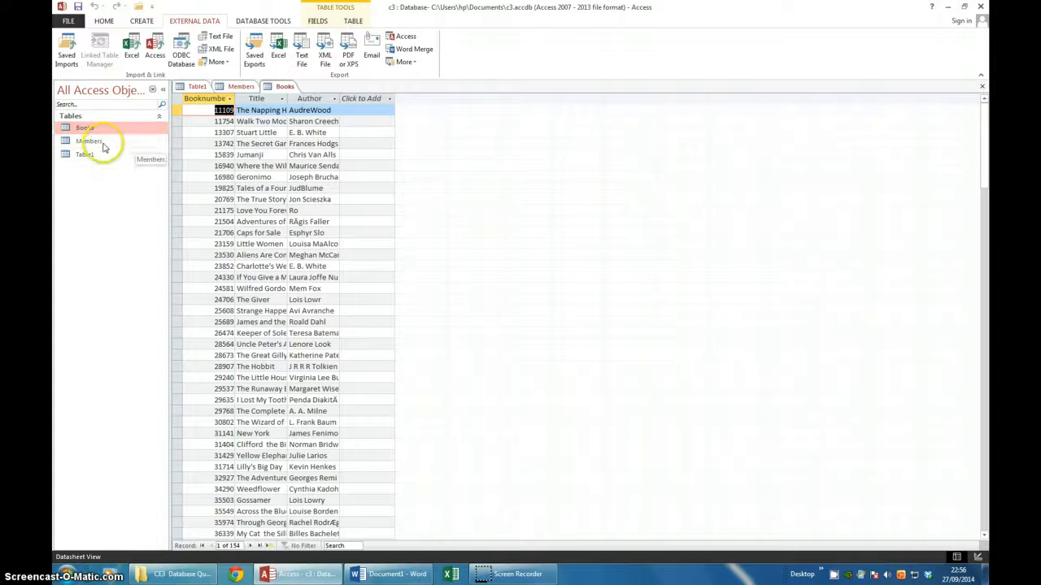
double_click(101, 141)
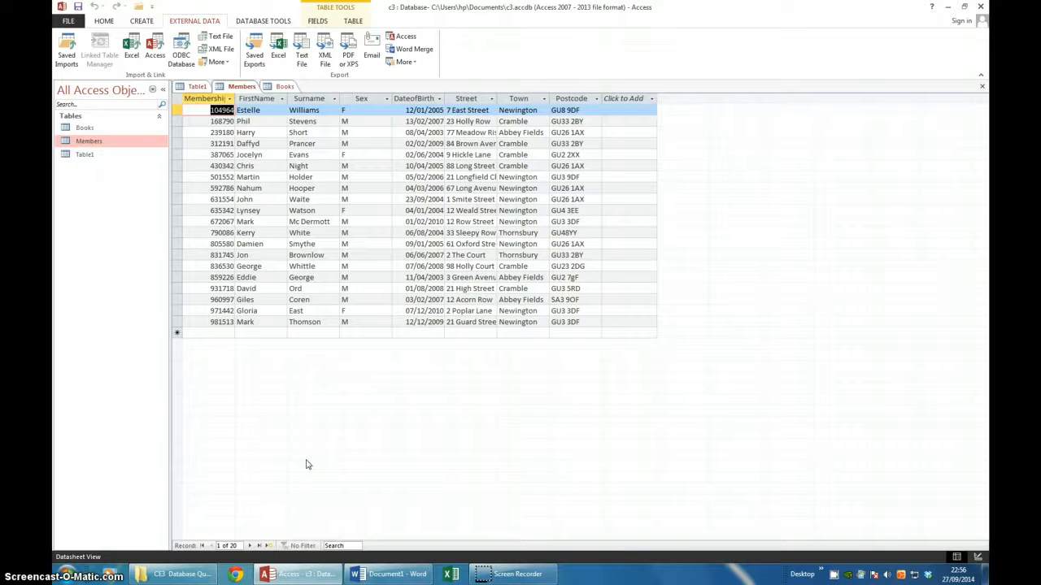
Check the import evidence page in the Word document, return to Access and sort the Members table by Surname from A to Z.
left_click(379, 579)
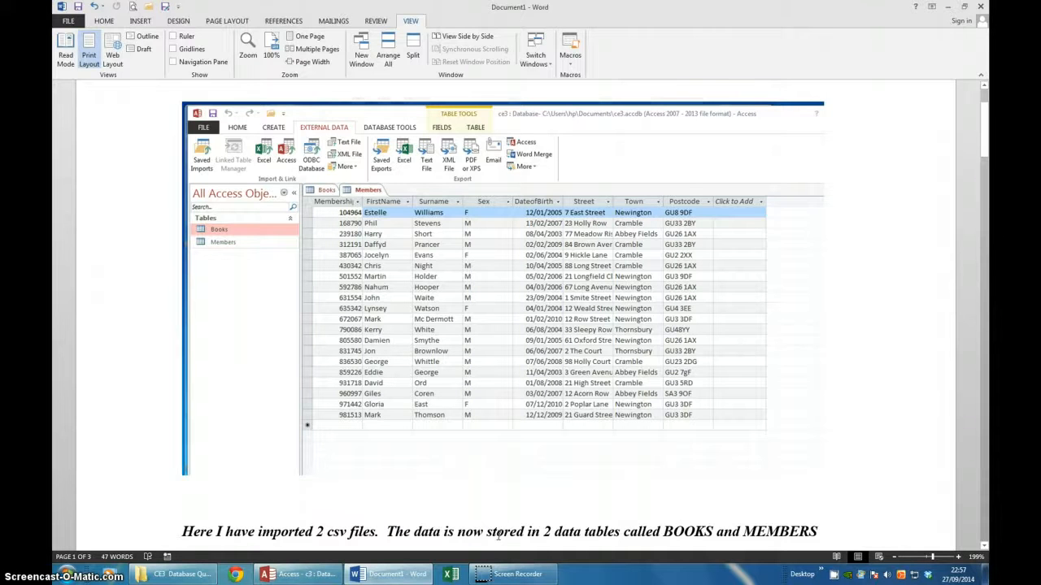
left_click(948, 6)
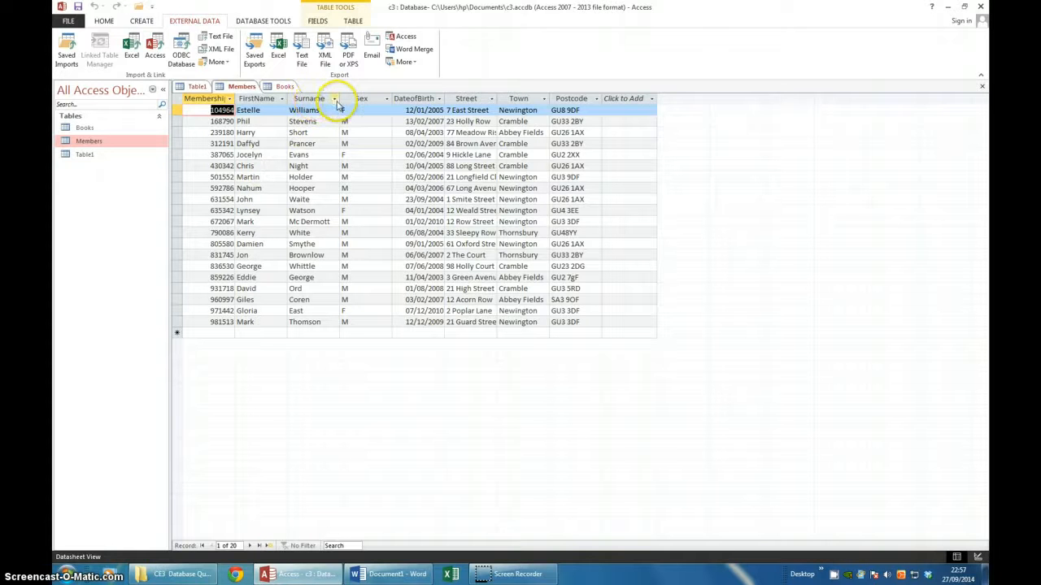
left_click(335, 98)
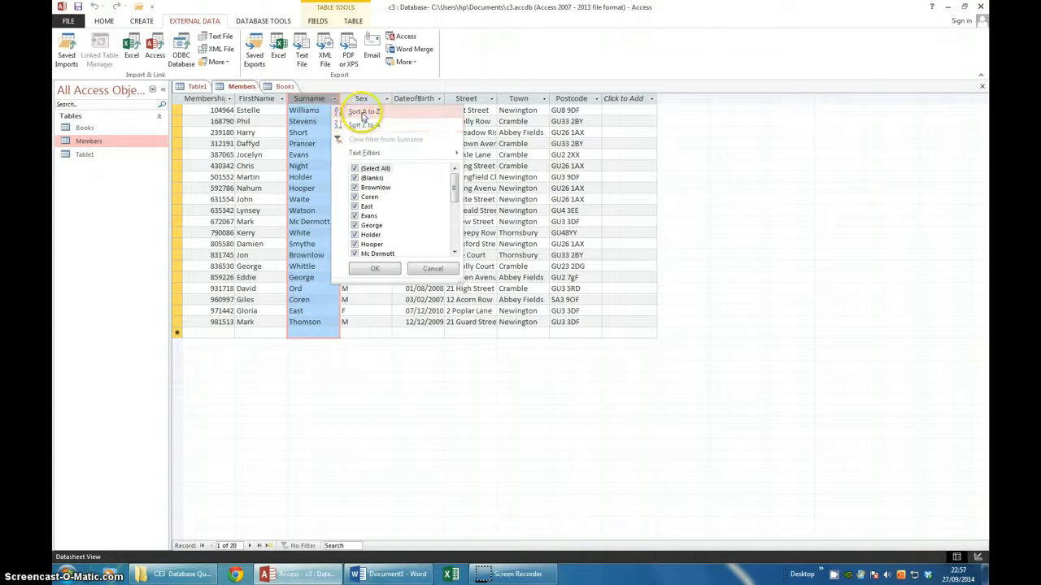
left_click(363, 113)
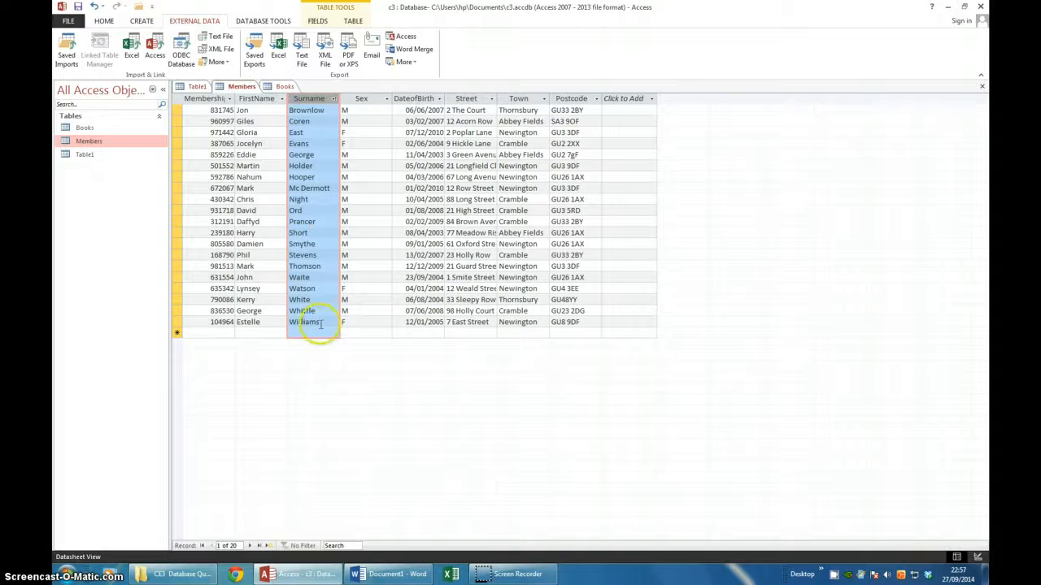
Switch to the Word document and examine the surname sort screenshot and its caption on page 2.
left_click(377, 574)
key("Page_Down")
key("Page_Down")
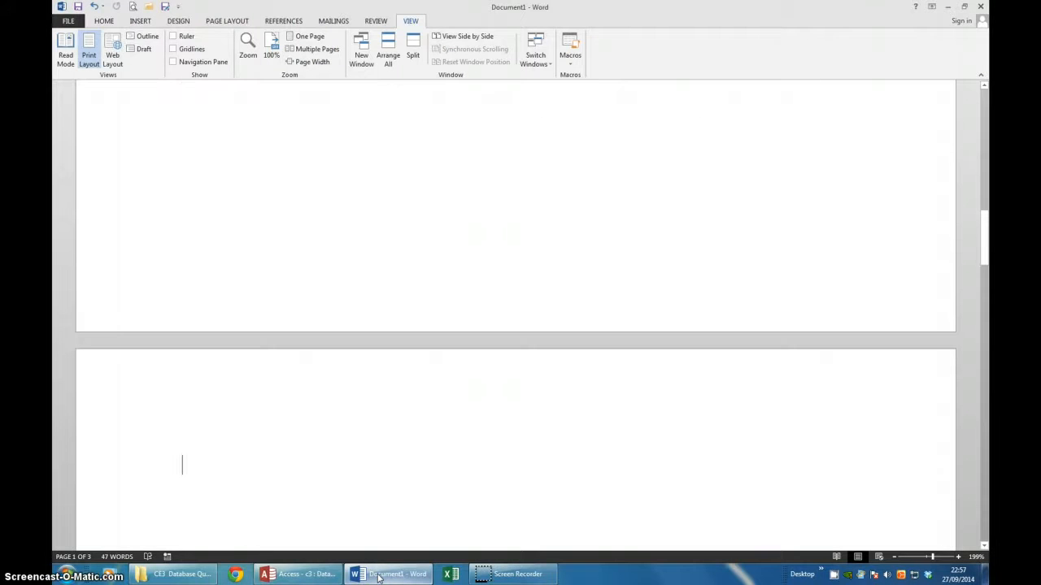
key("Page_Down")
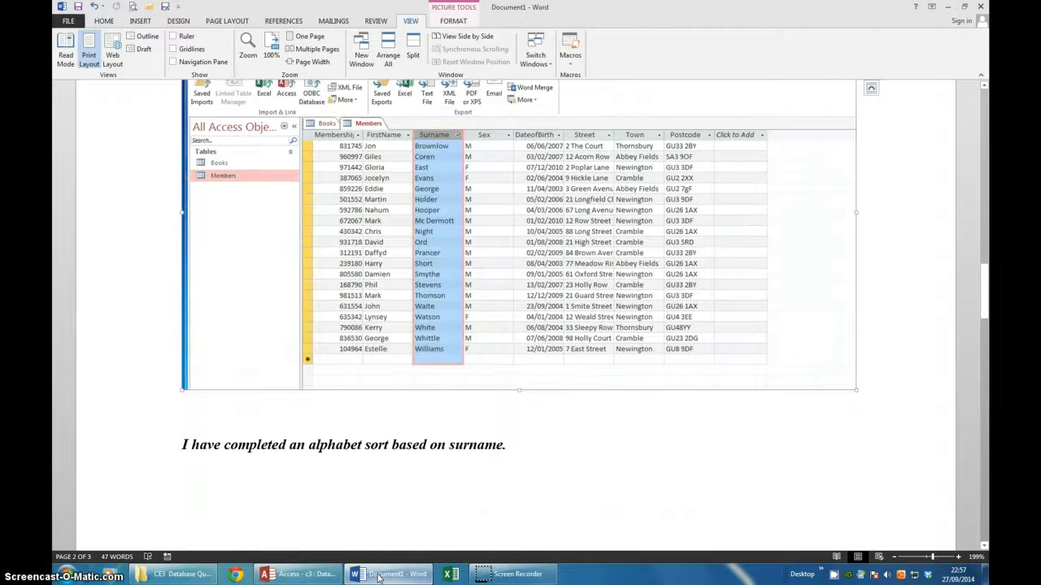
scroll(319, 577, "up", 1)
mouse_move(323, 578)
scroll(322, 575, "down", 1)
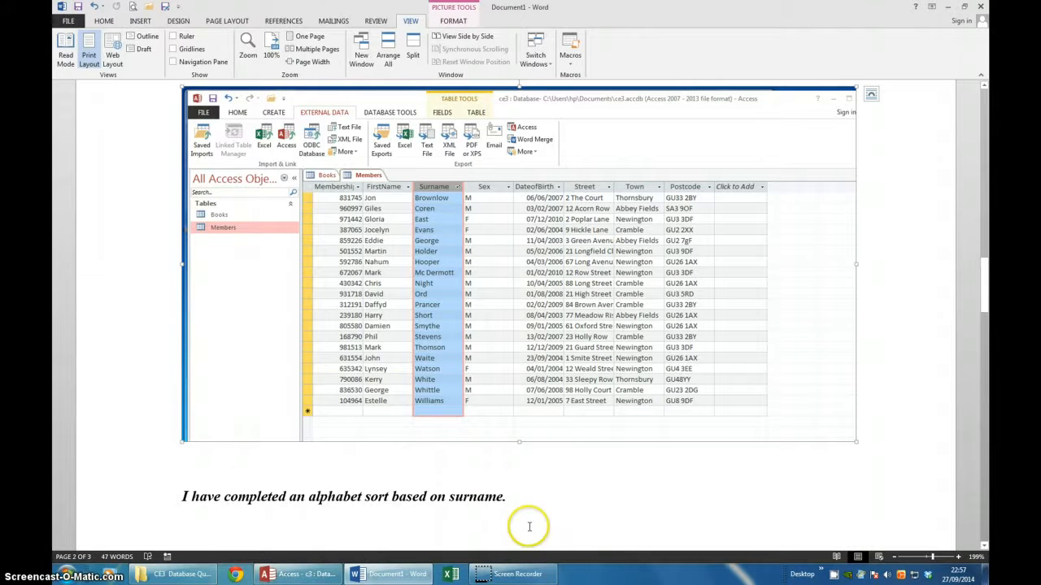
Switch back to Access and sort the Members table by FirstName A to Z, and again by Surname A to Z.
left_click(293, 574)
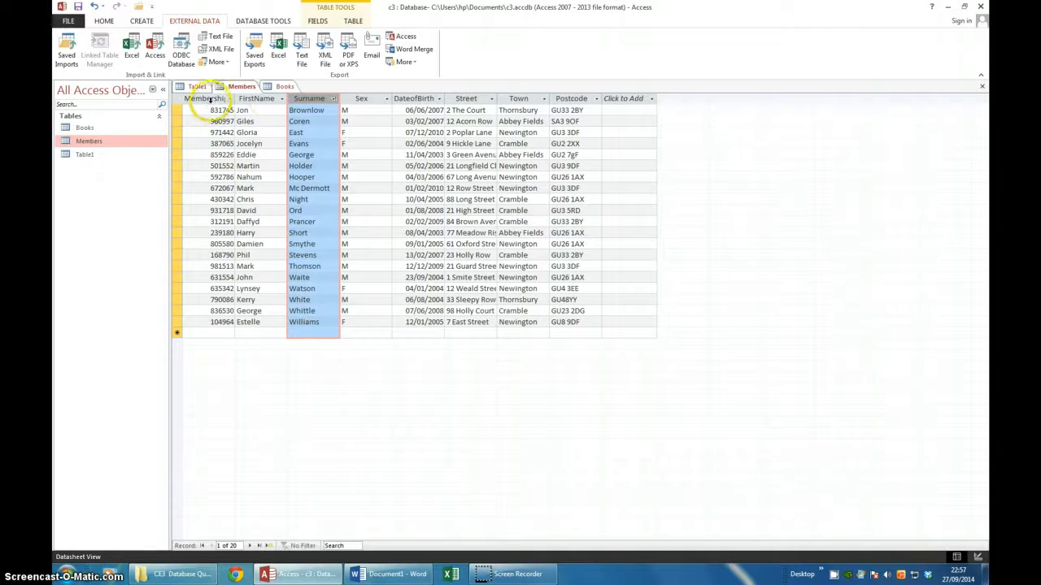
left_click(271, 100)
left_click(282, 100)
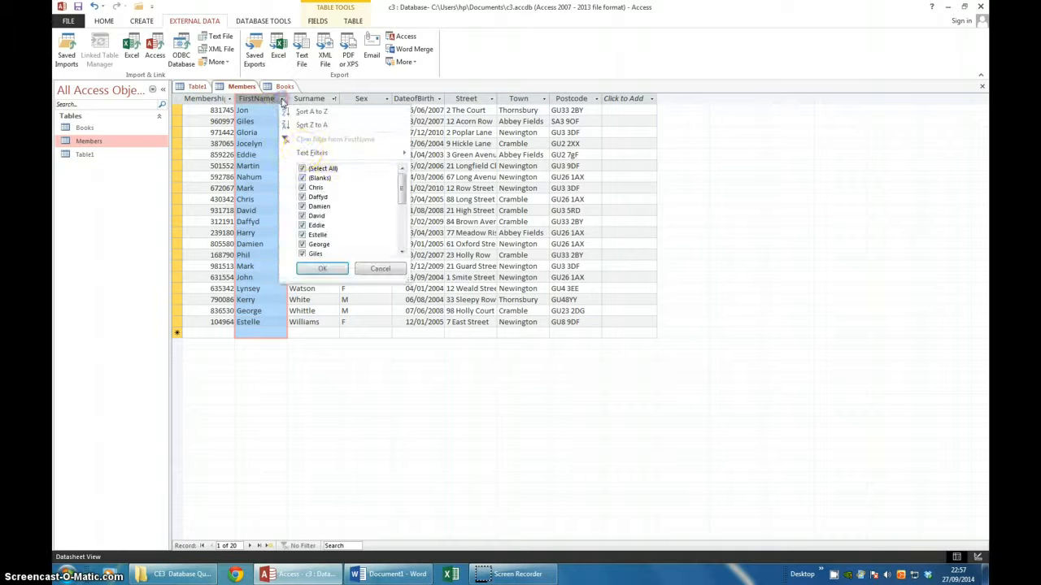
left_click(313, 109)
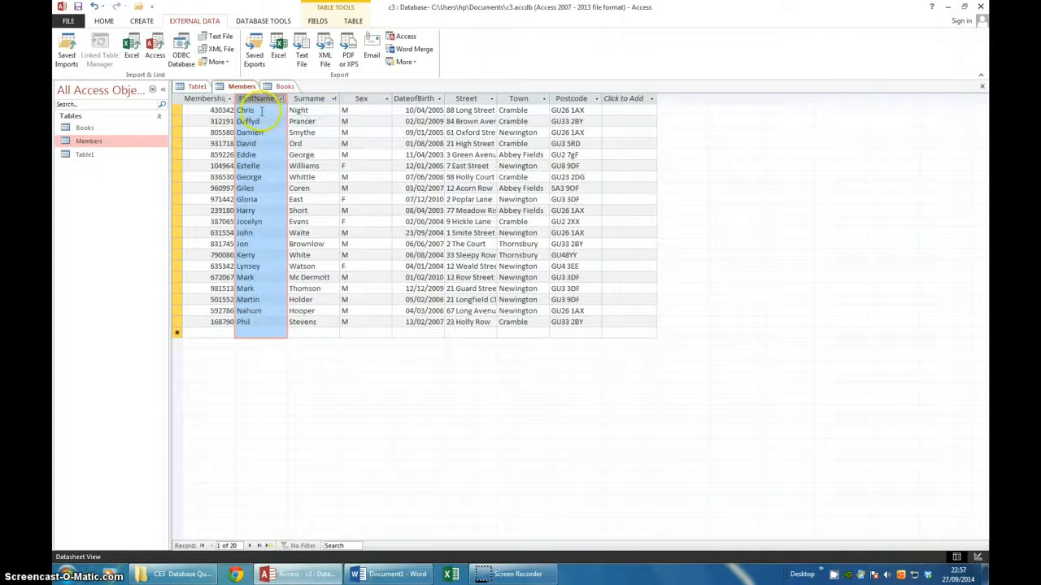
left_click(333, 99)
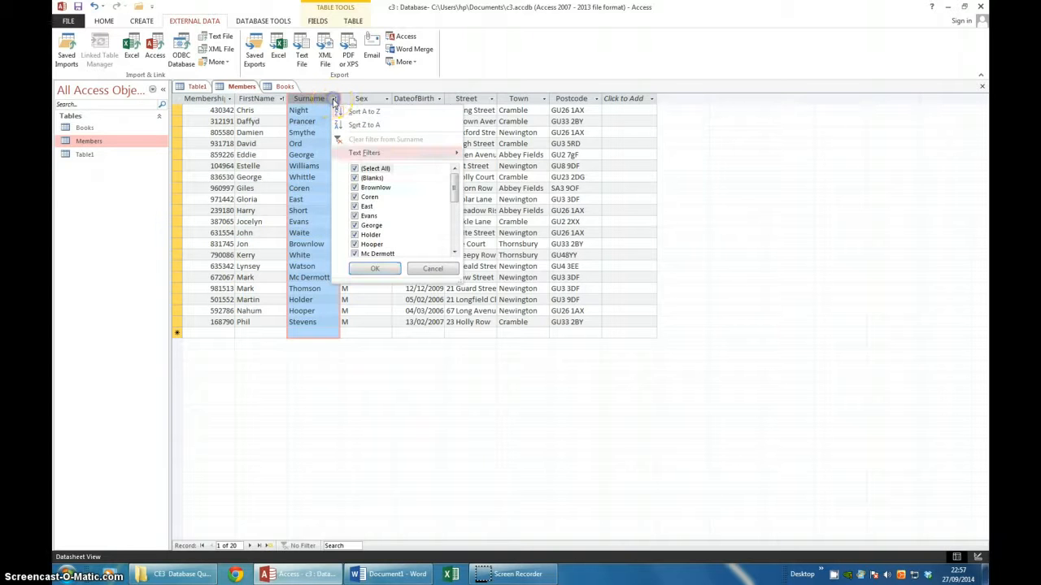
left_click(360, 113)
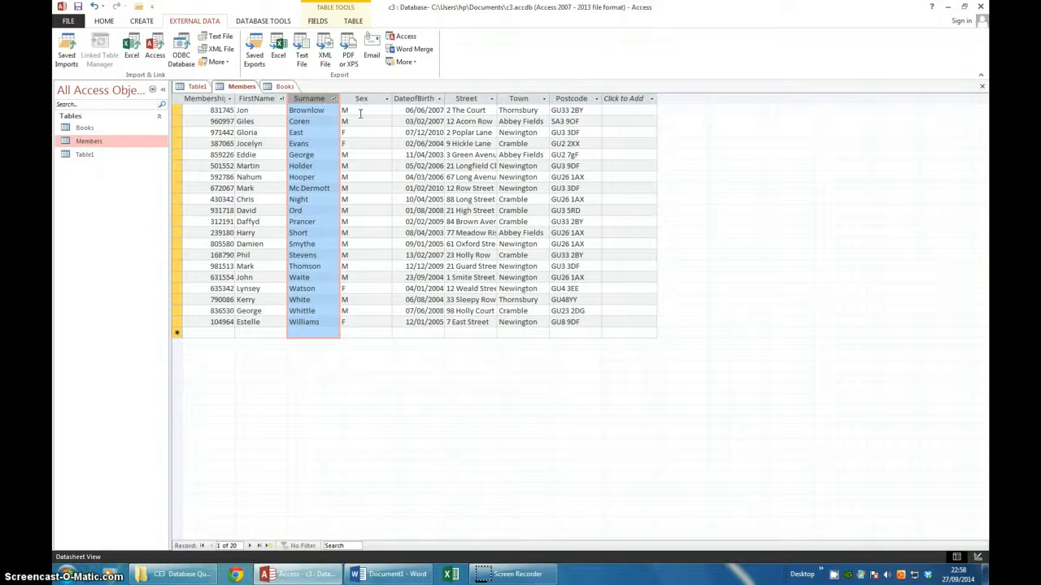
Try to delete the unused Table1 from the database while it is still open.
left_click(82, 156)
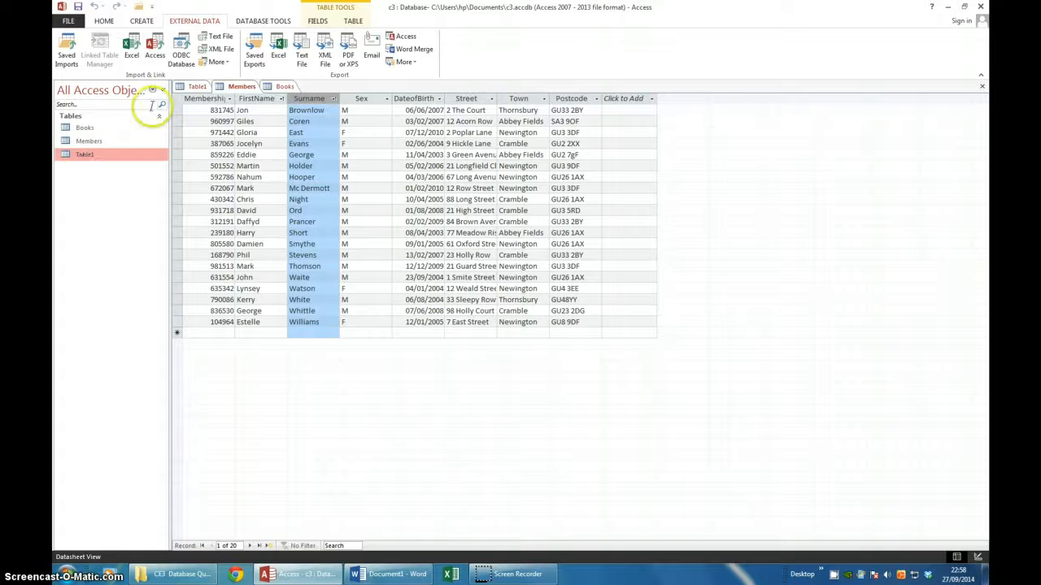
right_click(118, 159)
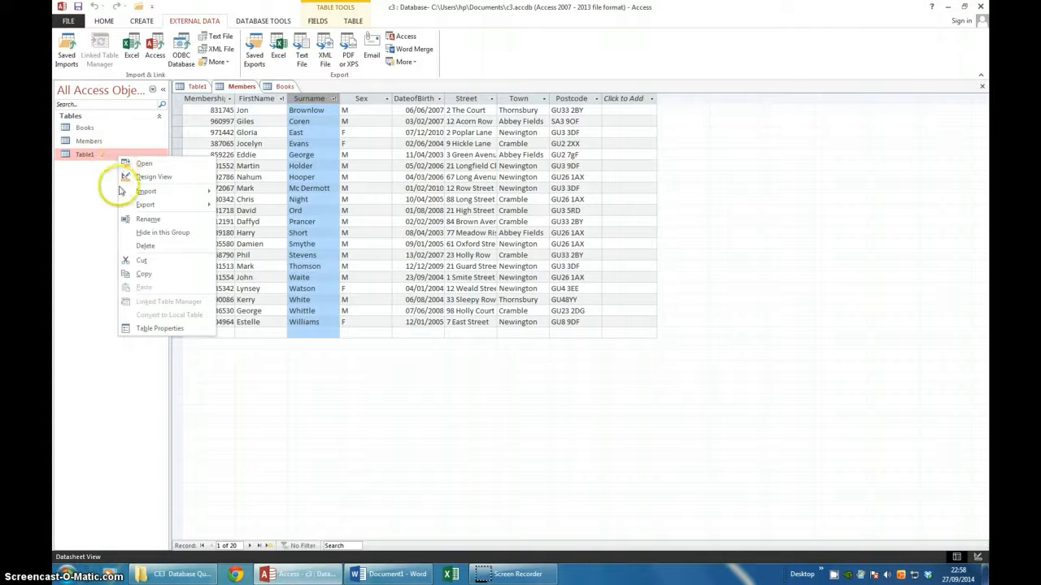
left_click(140, 245)
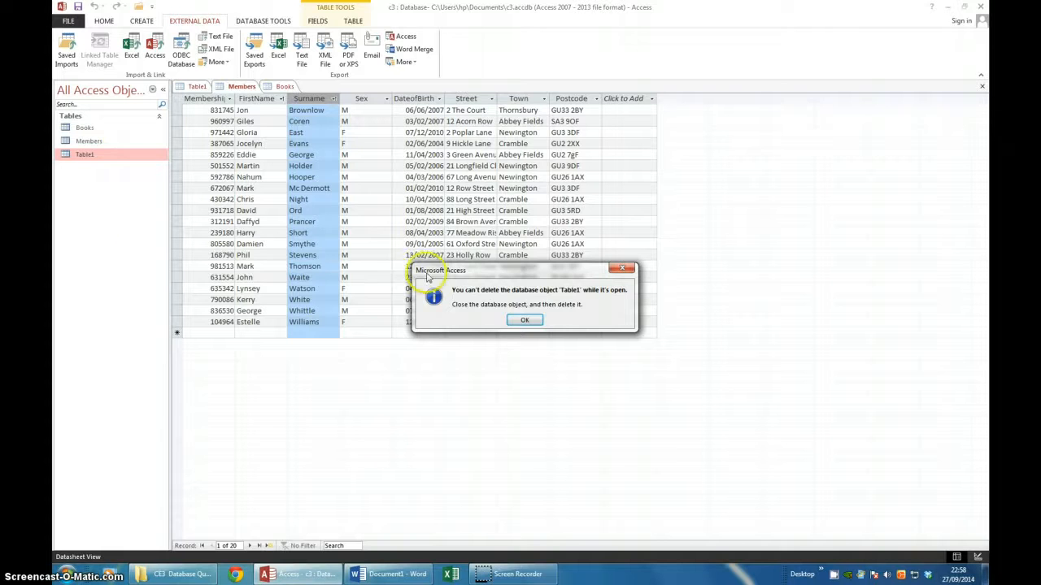
left_click(521, 321)
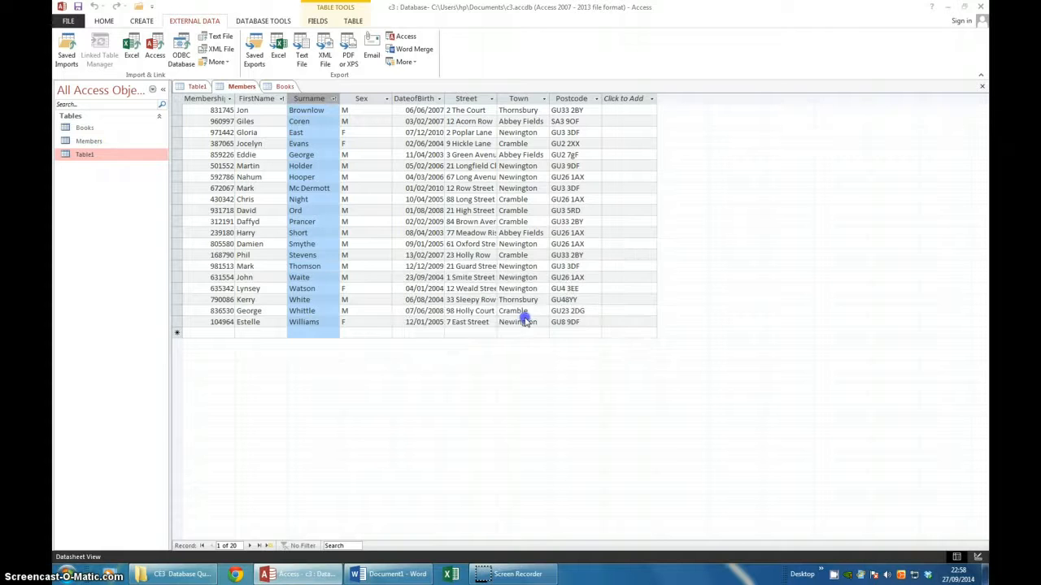
Close the empty Table1 so that only the Members and Books tables stay open.
left_click(192, 87)
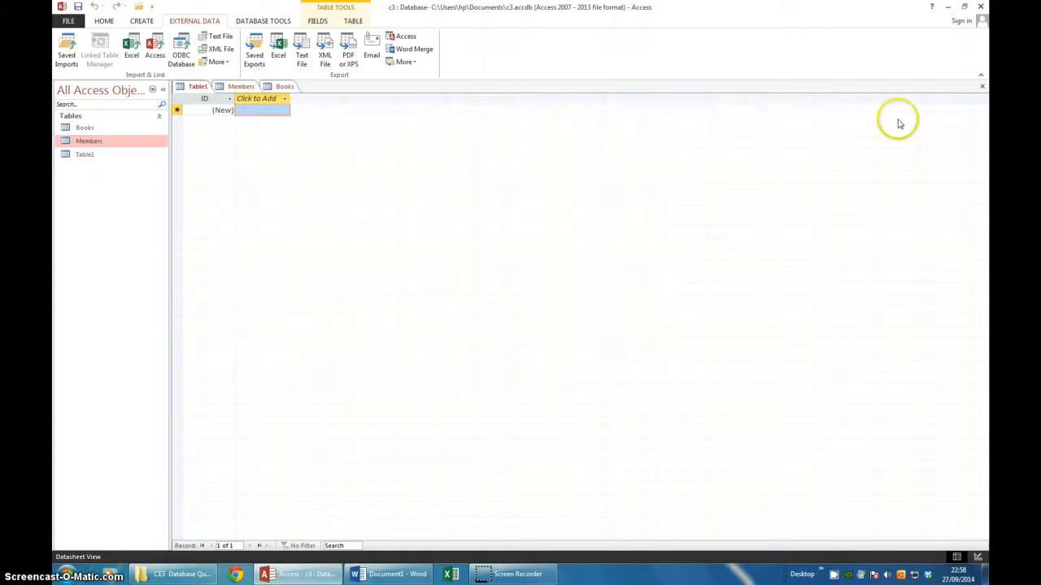
left_click(983, 86)
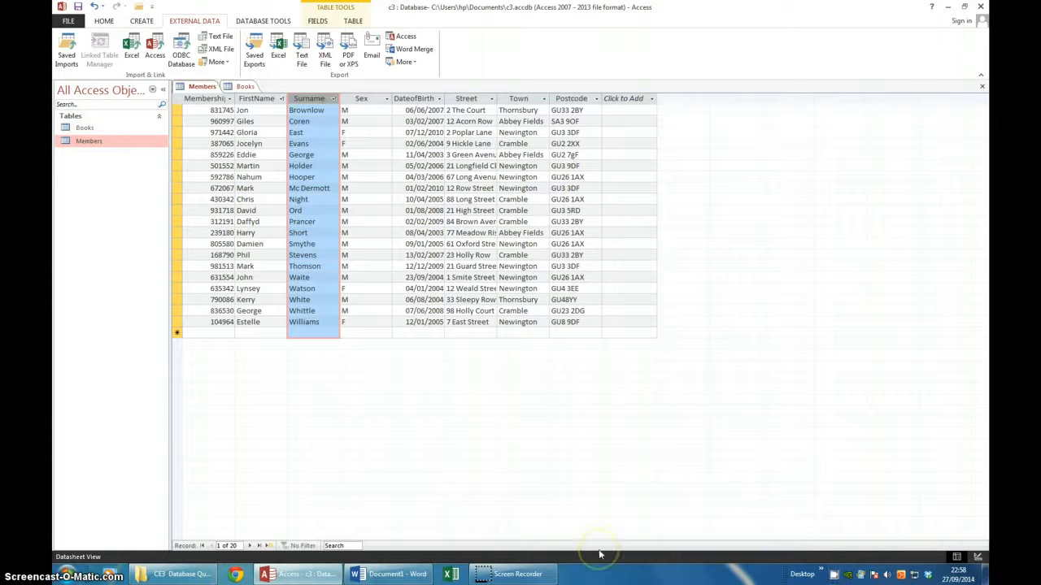
key("alt")
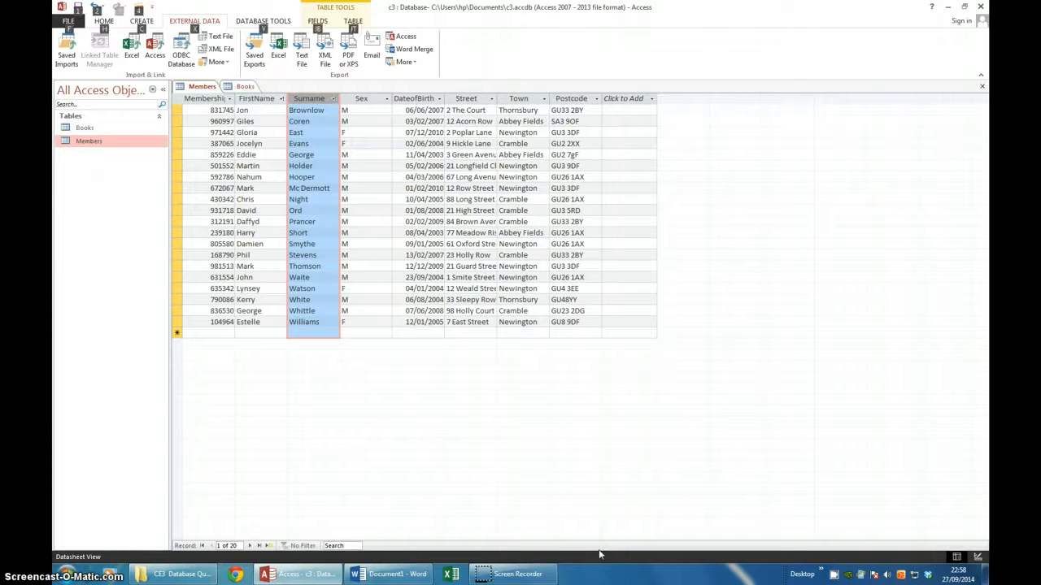
key("t")
left_click(689, 218)
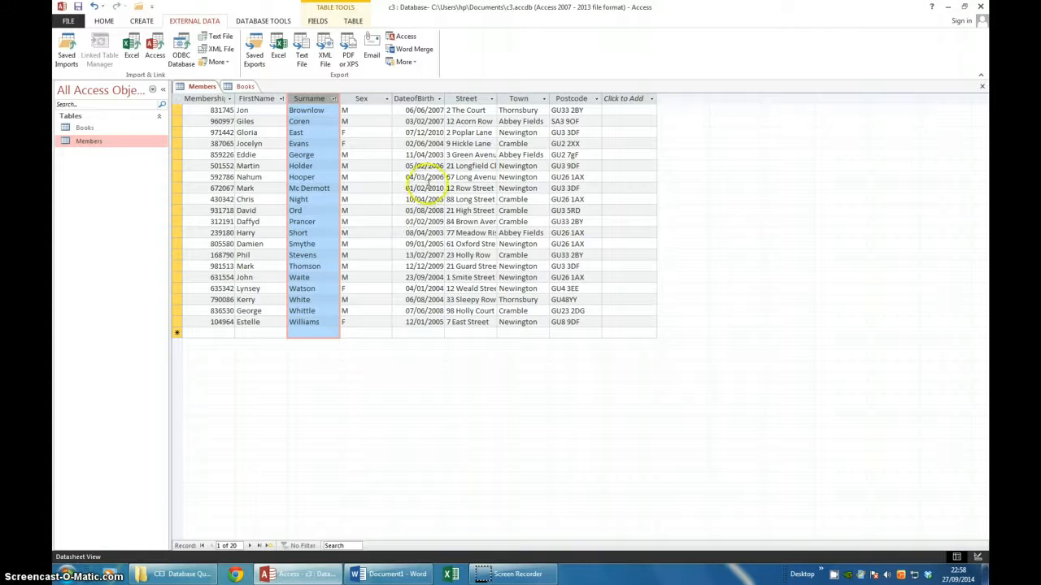
Display the Books table, return to the Members table and open Members in Design View.
left_click(103, 22)
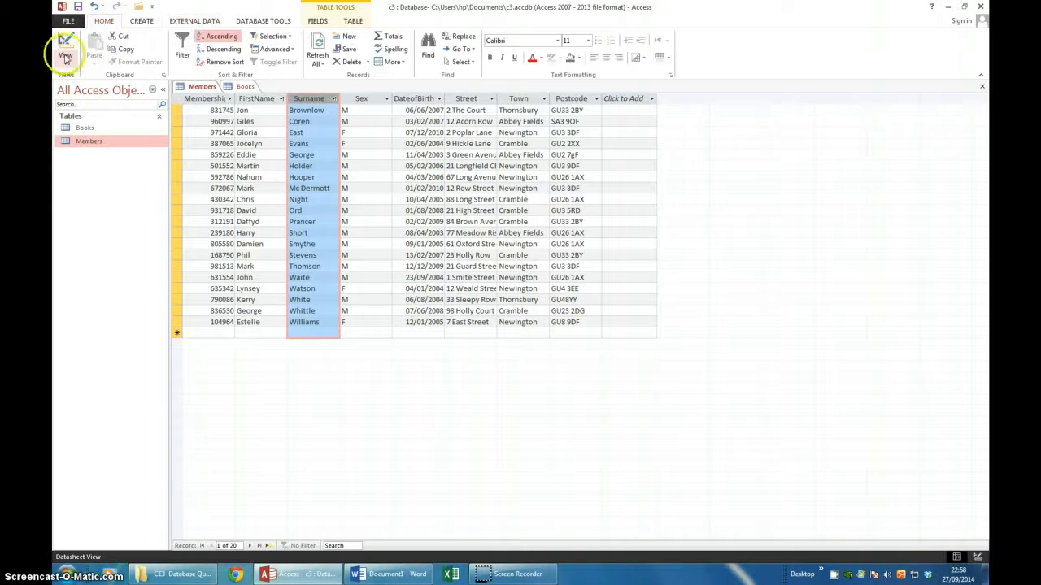
left_click(91, 130)
double_click(91, 130)
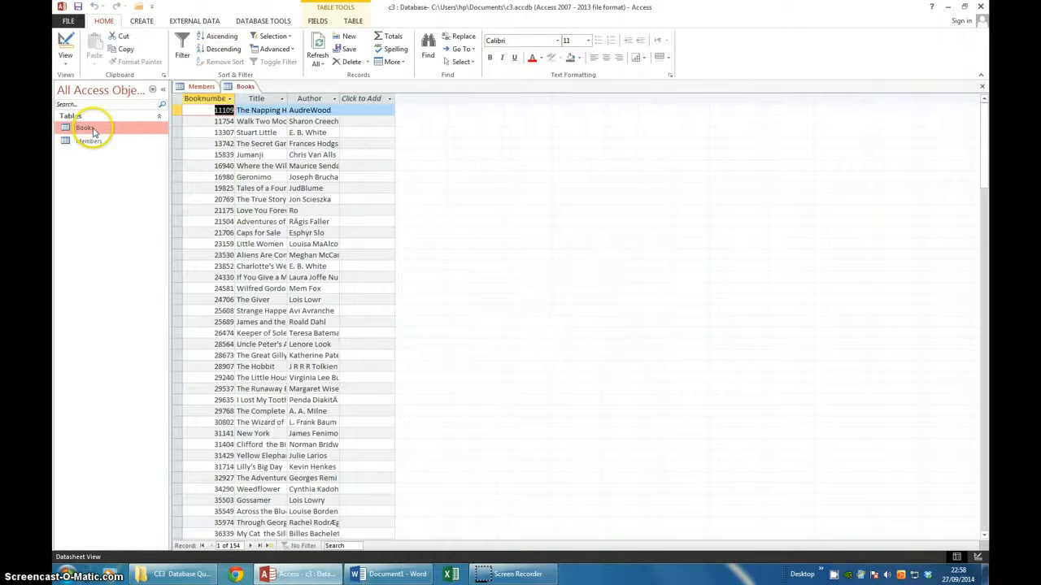
double_click(89, 142)
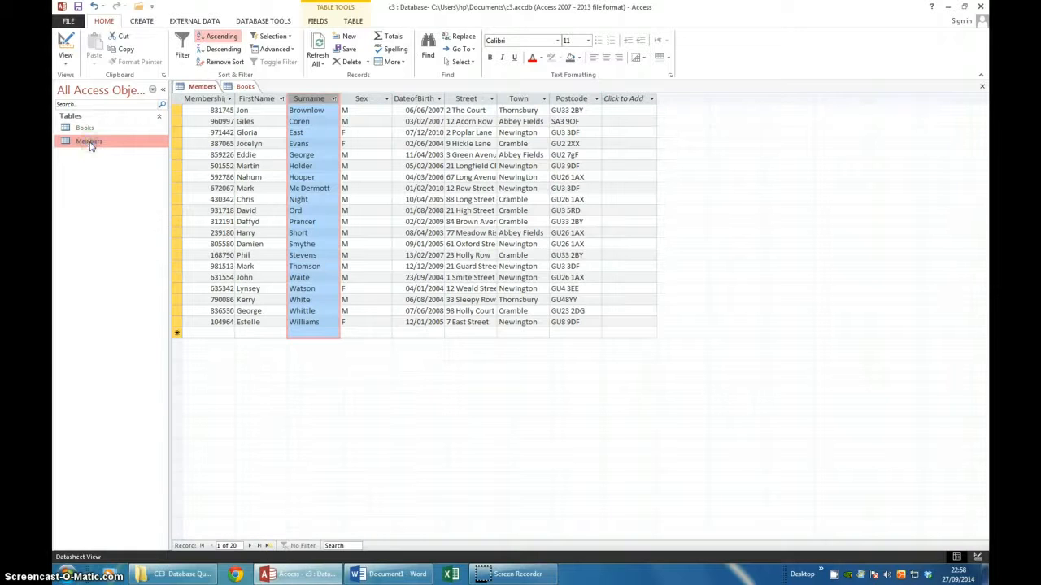
left_click(66, 63)
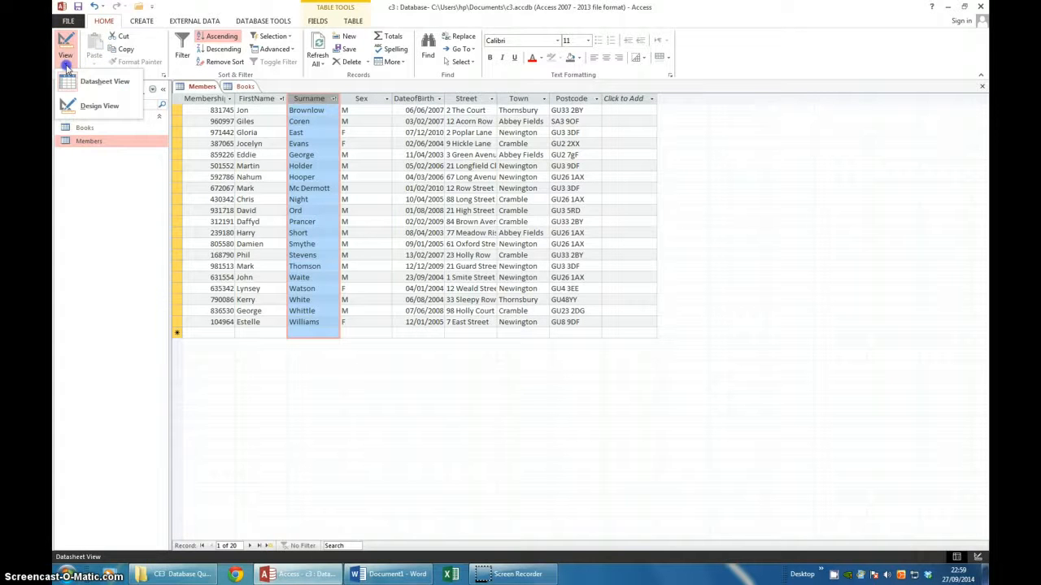
left_click(96, 104)
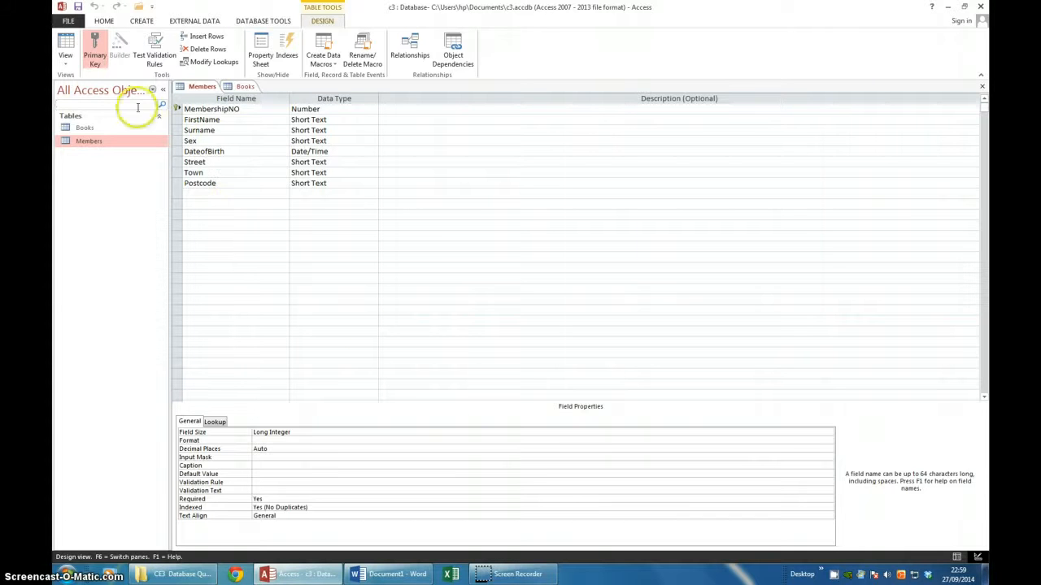
Save the Members table and compare its Datasheet View with its Design View, finishing in Design View.
left_click(66, 48)
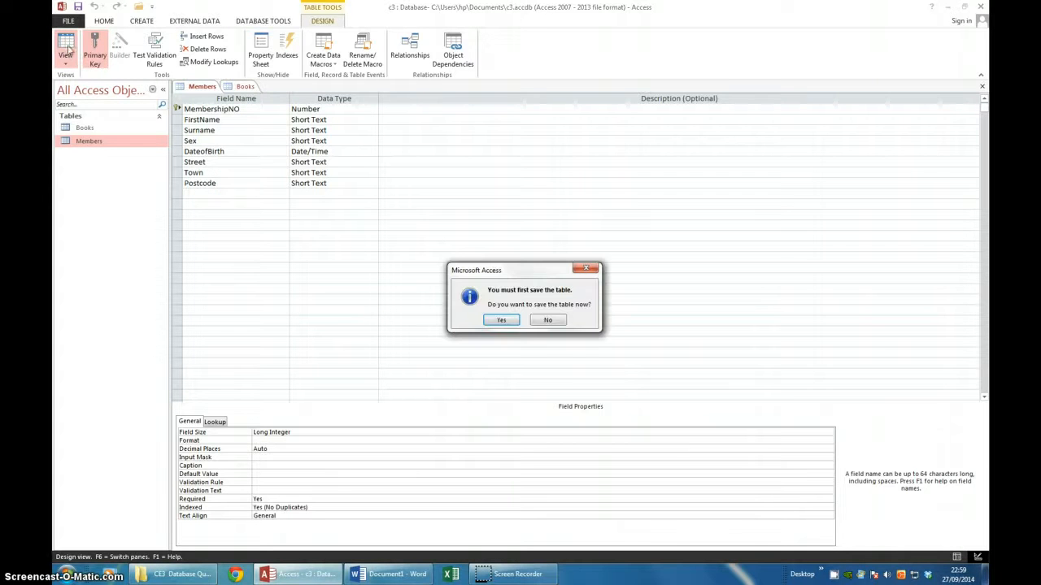
left_click(500, 320)
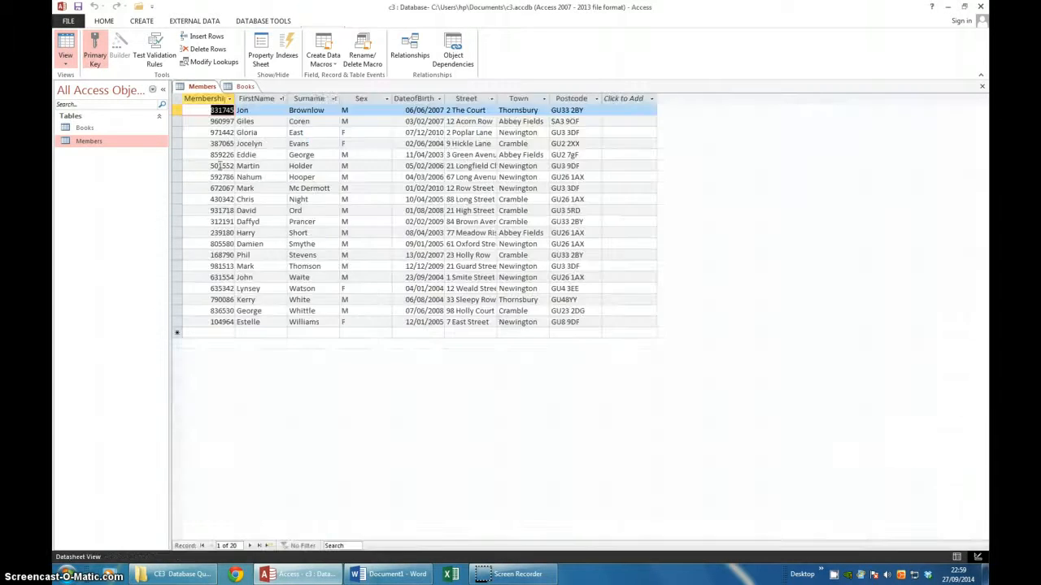
left_click(65, 48)
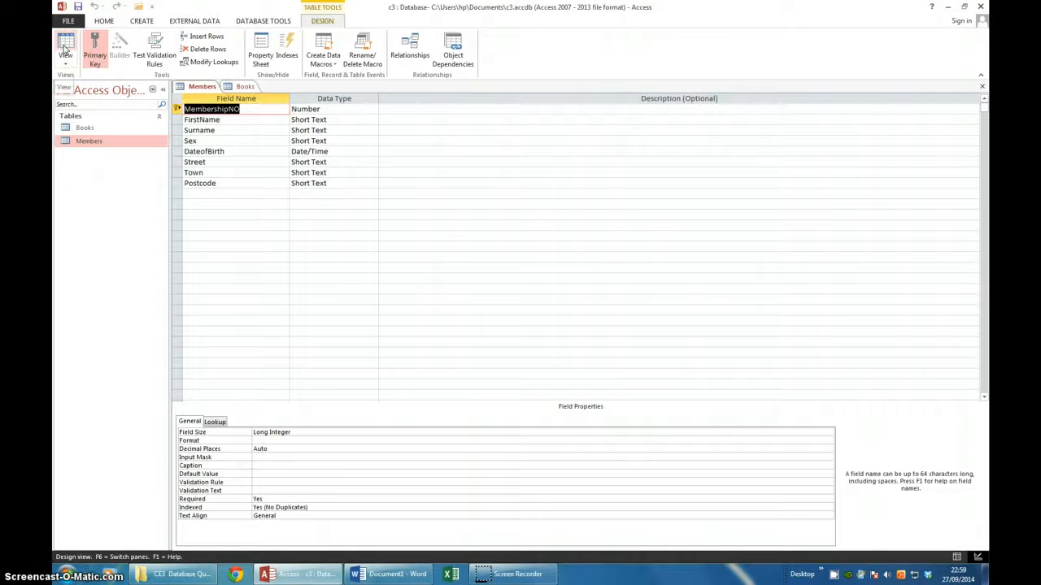
left_click(66, 47)
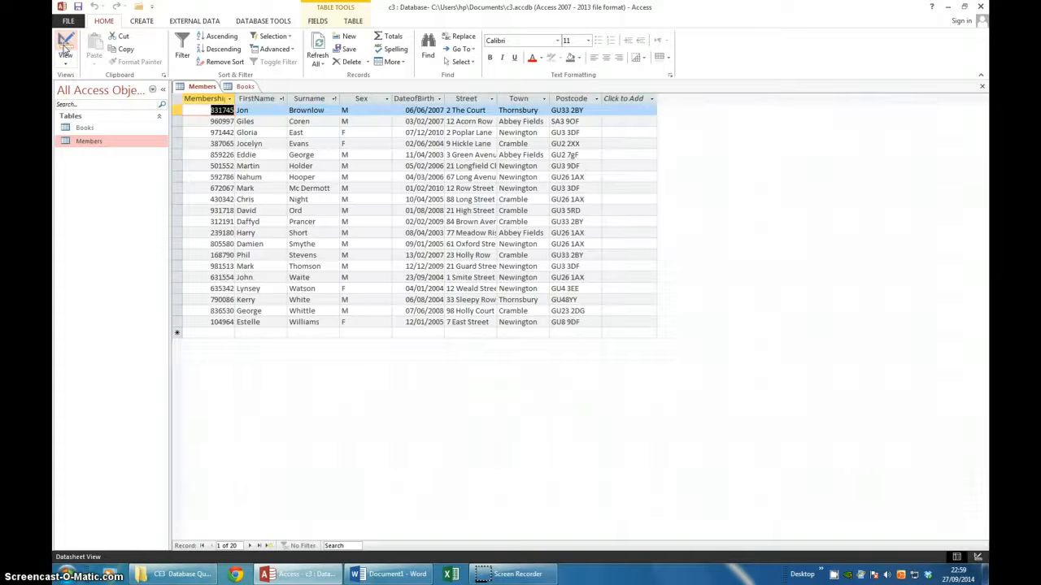
left_click(66, 47)
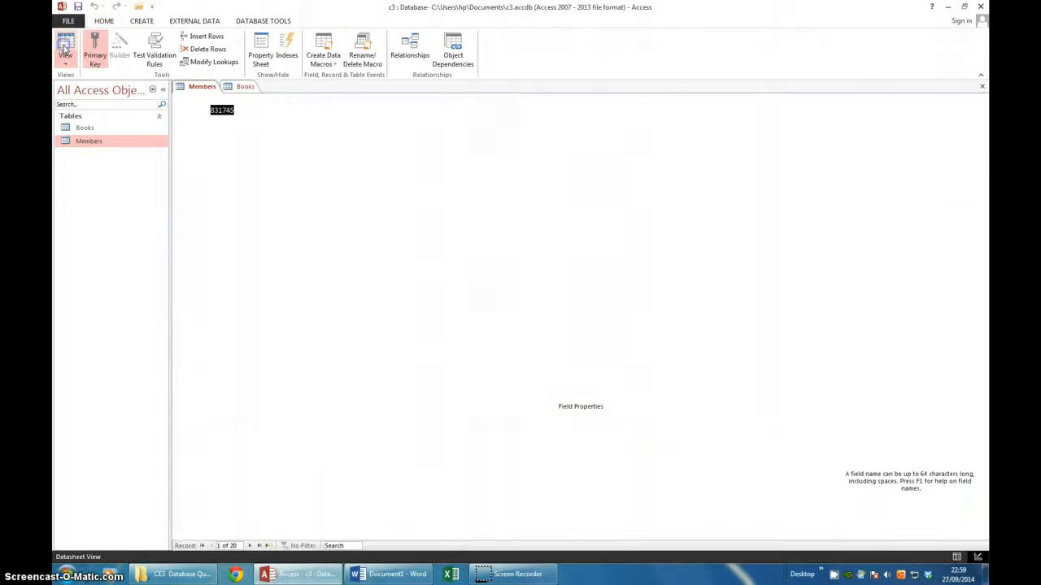
left_click(66, 47)
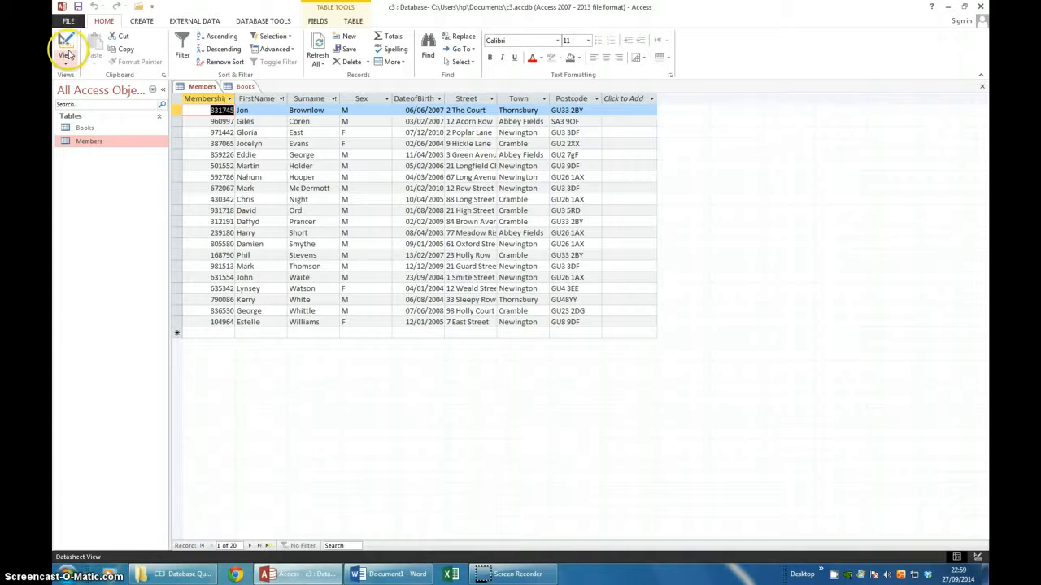
left_click(67, 46)
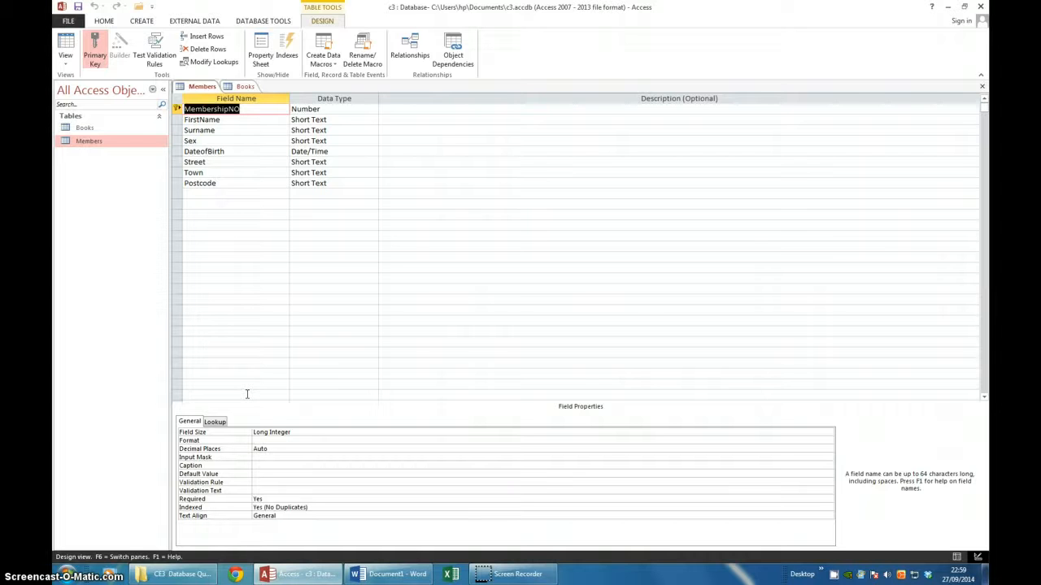
Give the DateofBirth field the validation rule >1/1/2000 and the validation text "Date of birth must be for members after 1/1/2000".
left_click(205, 151)
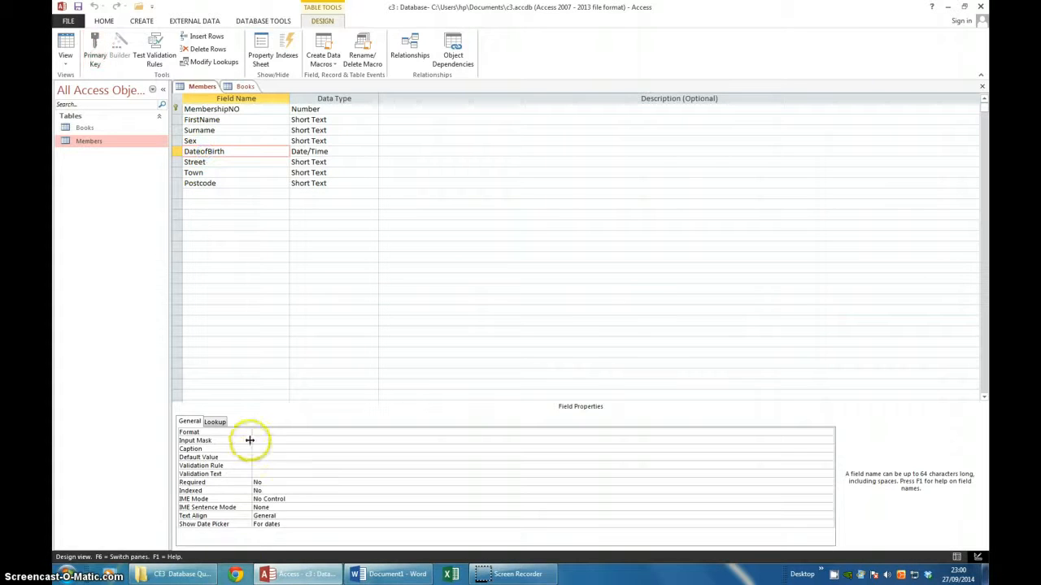
left_click(262, 465)
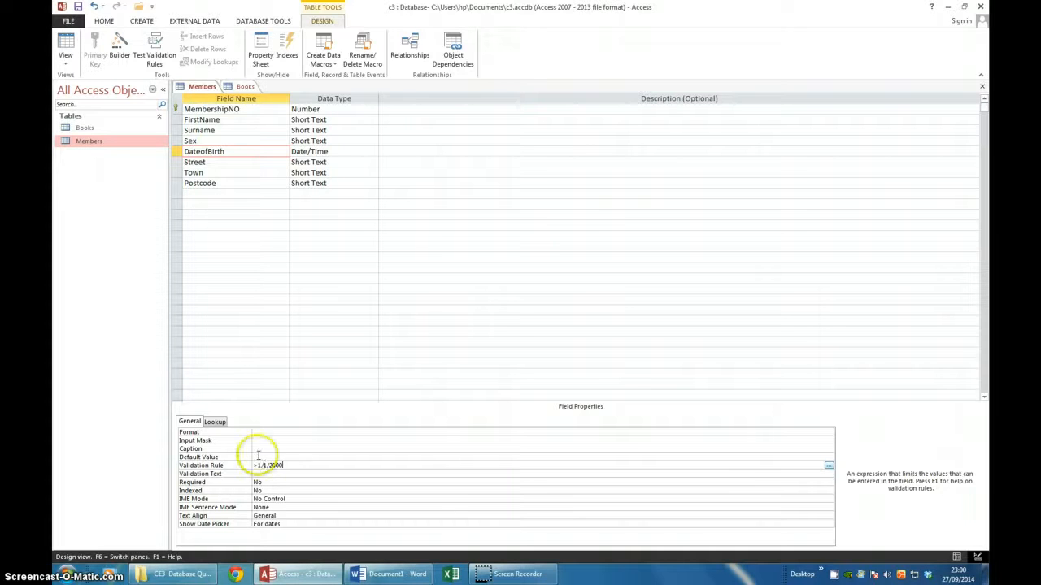
left_click(260, 473)
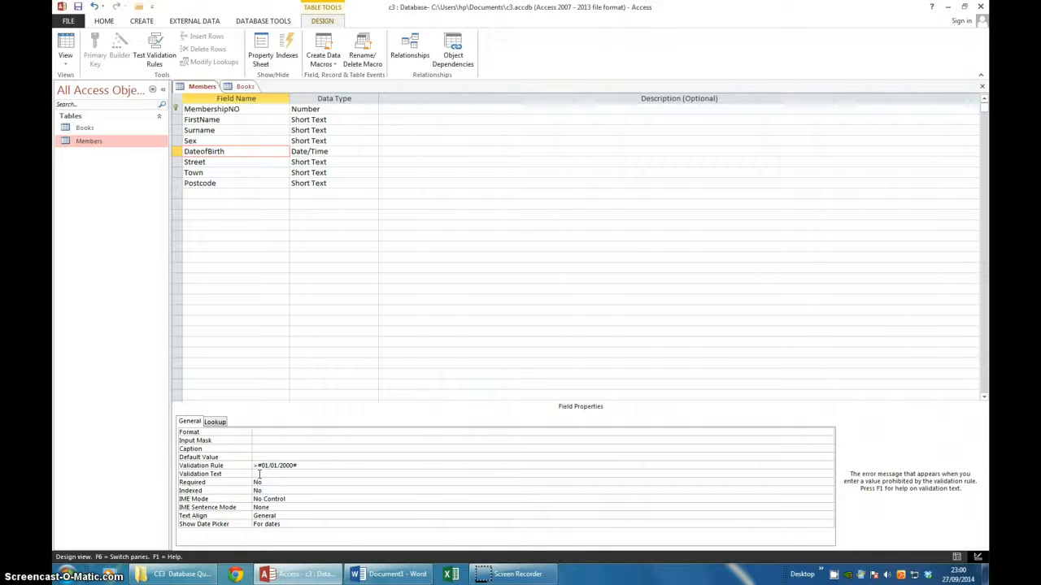
type("Date of birth must be for members after 1/1/2000")
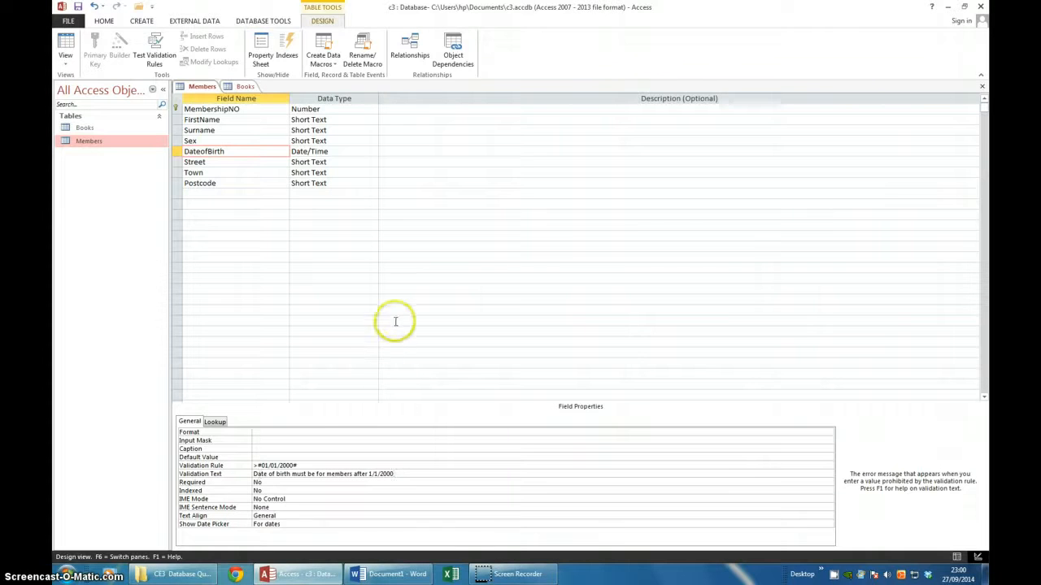
left_click(392, 289)
left_click(208, 152)
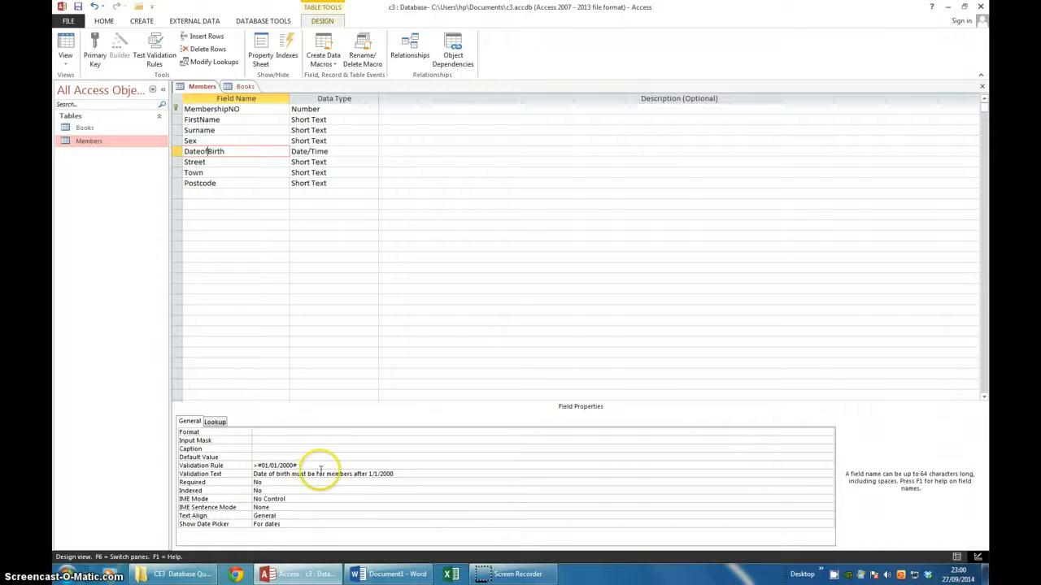
left_click(208, 152)
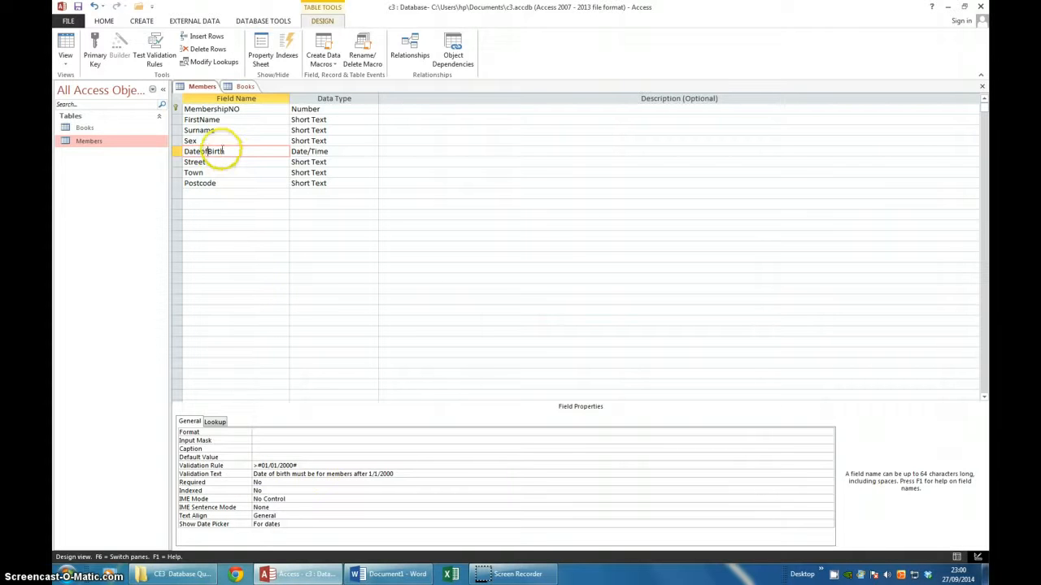
Give the Sex field the validation rule "M" Or "F" and the validation text "Invalid Gender. Must be M or F".
left_click(210, 141)
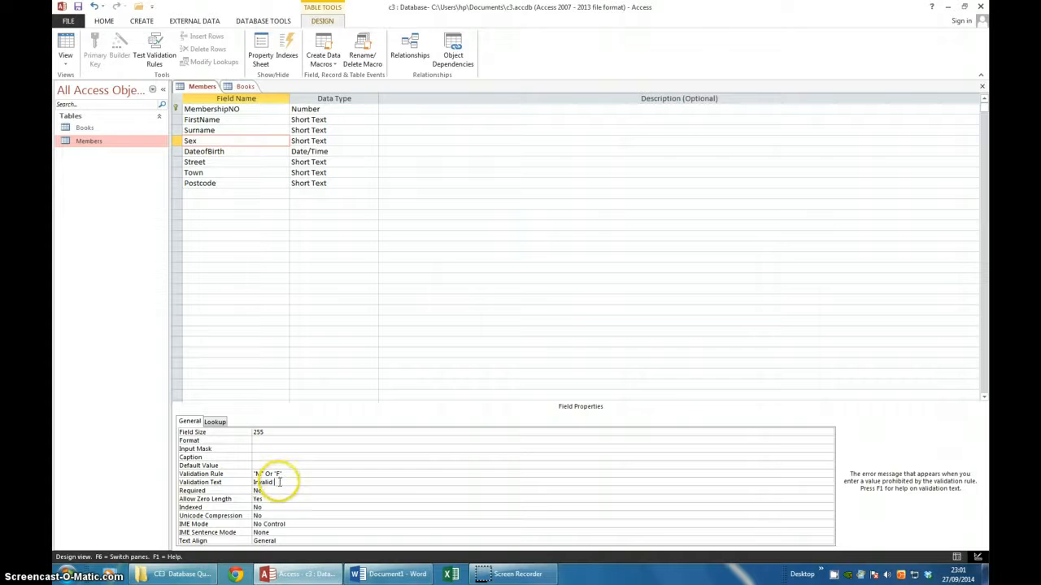
left_click(278, 482)
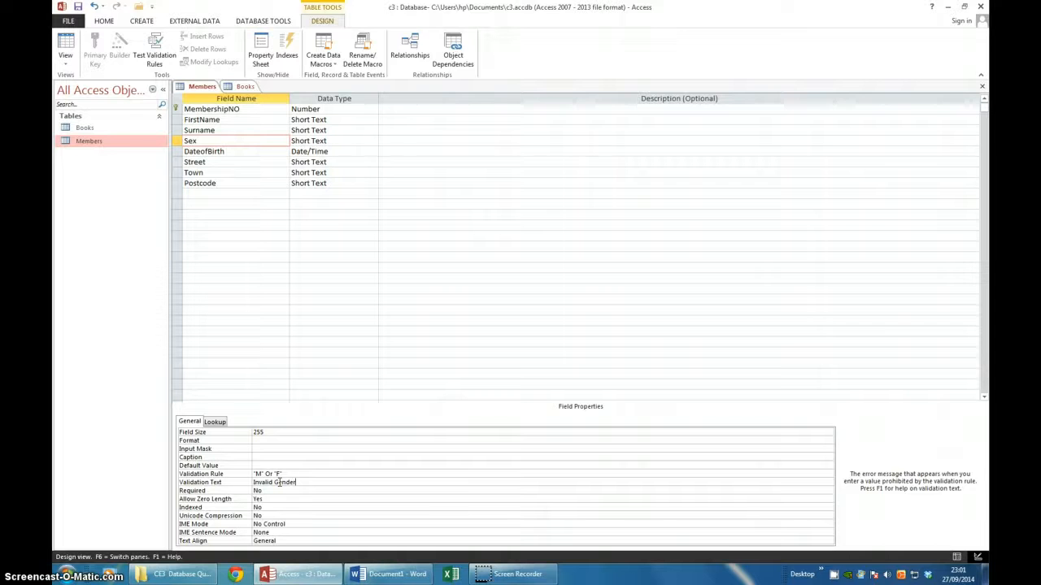
type("e M or F")
Set the Sex field's size to 1 and reselect the field to check its properties.
left_click(267, 431)
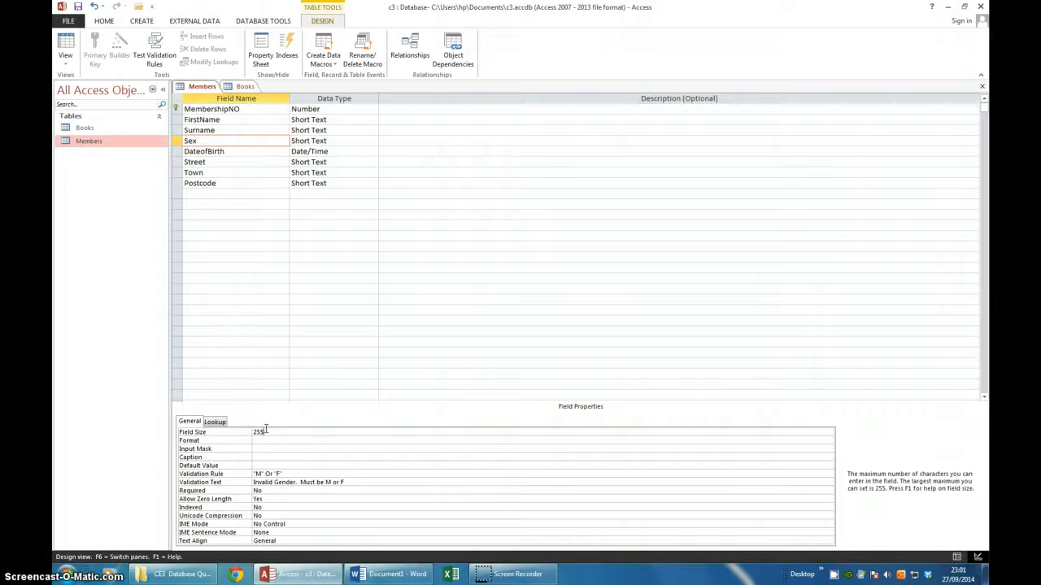
left_click(265, 430)
left_click(341, 360)
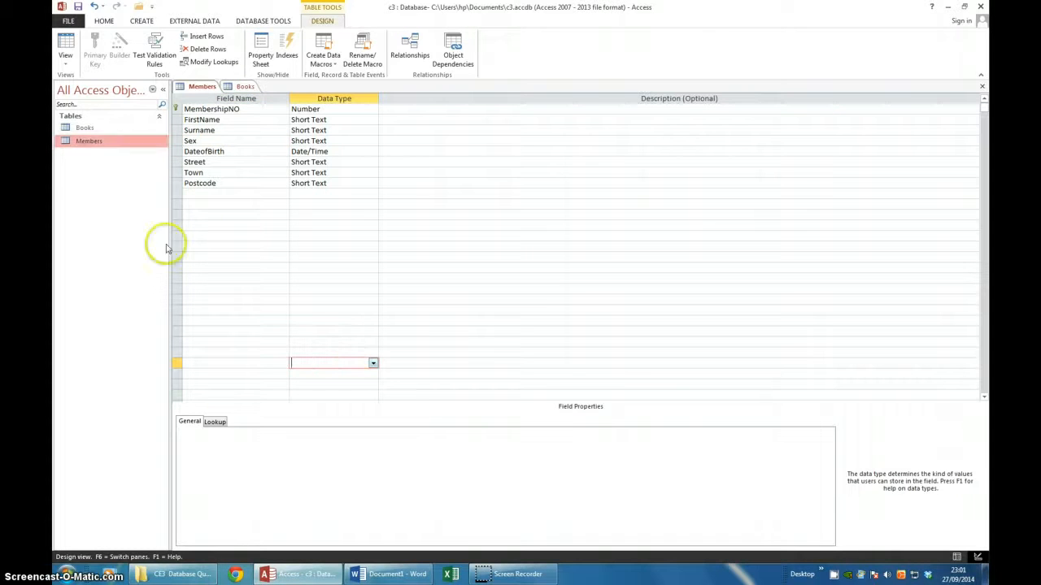
left_click(189, 140)
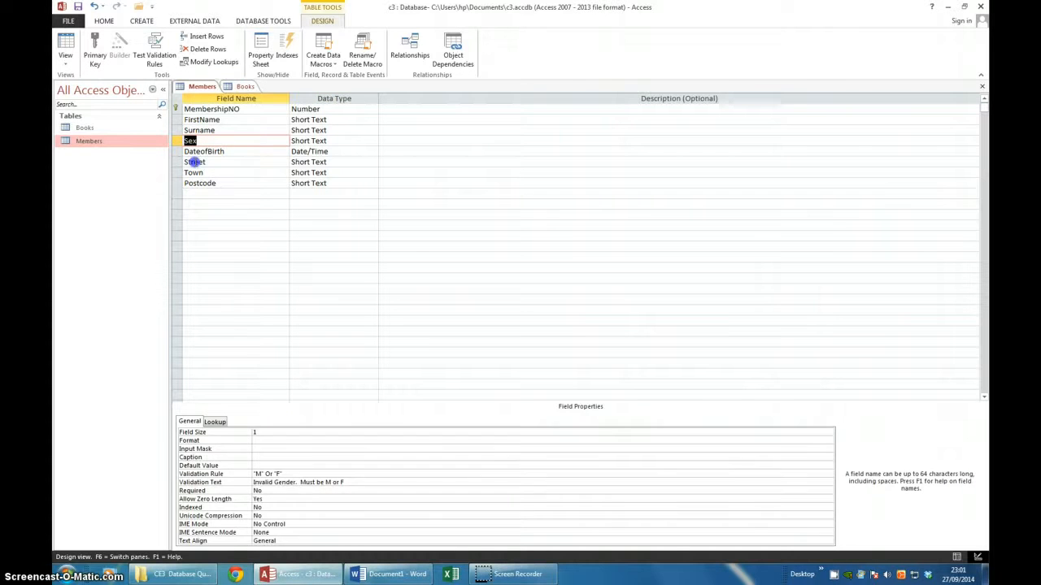
Give the Street field the validation rule Is Not Null and the validation text "No Street has been entered".
left_click(195, 162)
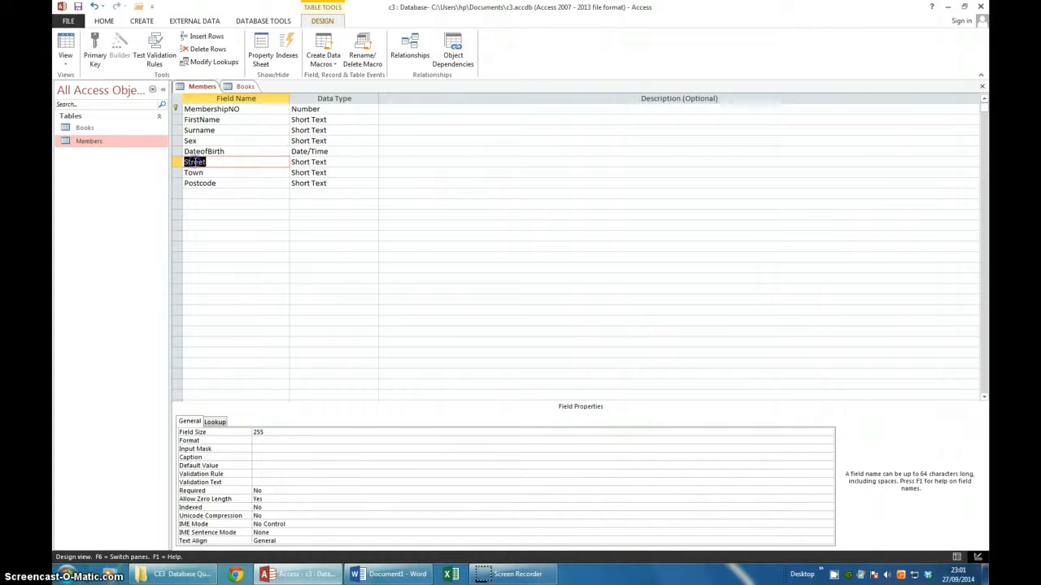
left_click(265, 466)
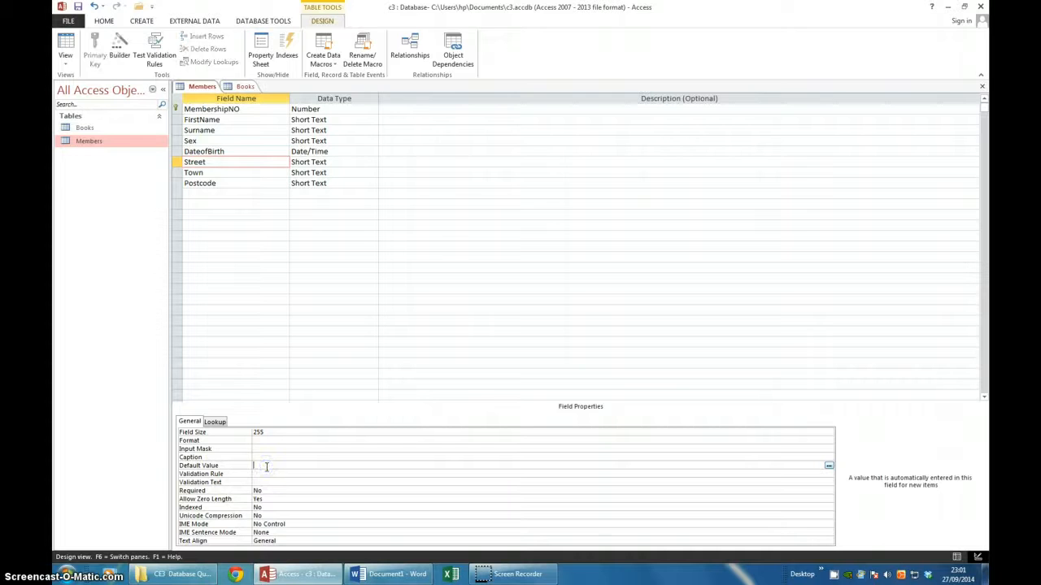
left_click(265, 473)
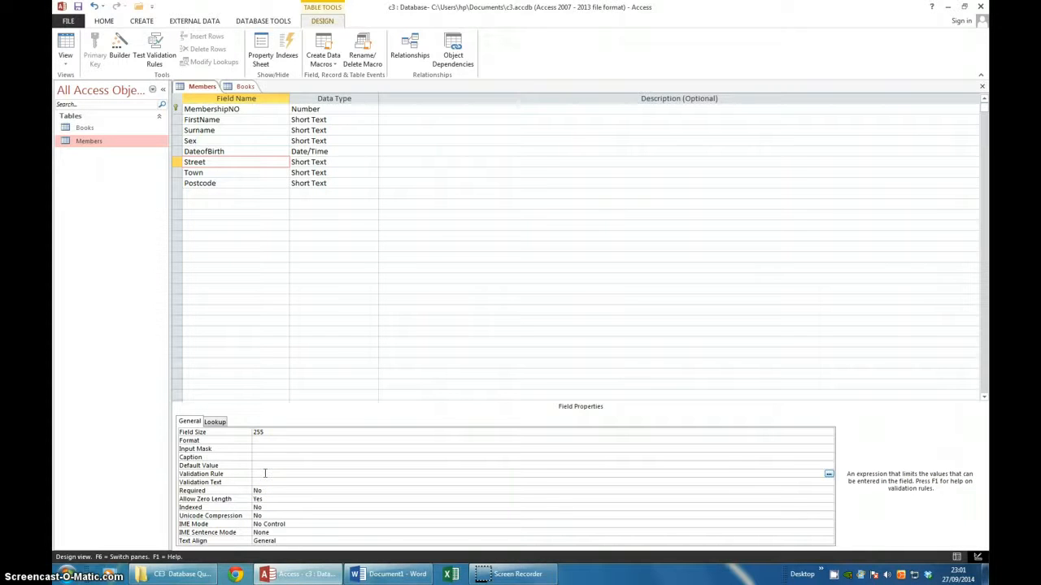
type("IN")
key("BackSpace")
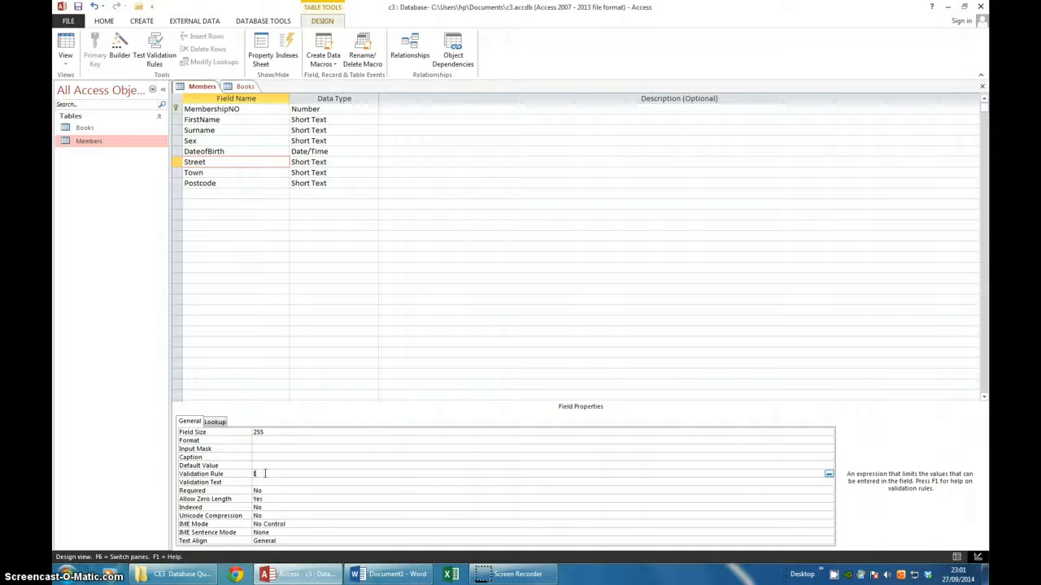
type("s Not Null")
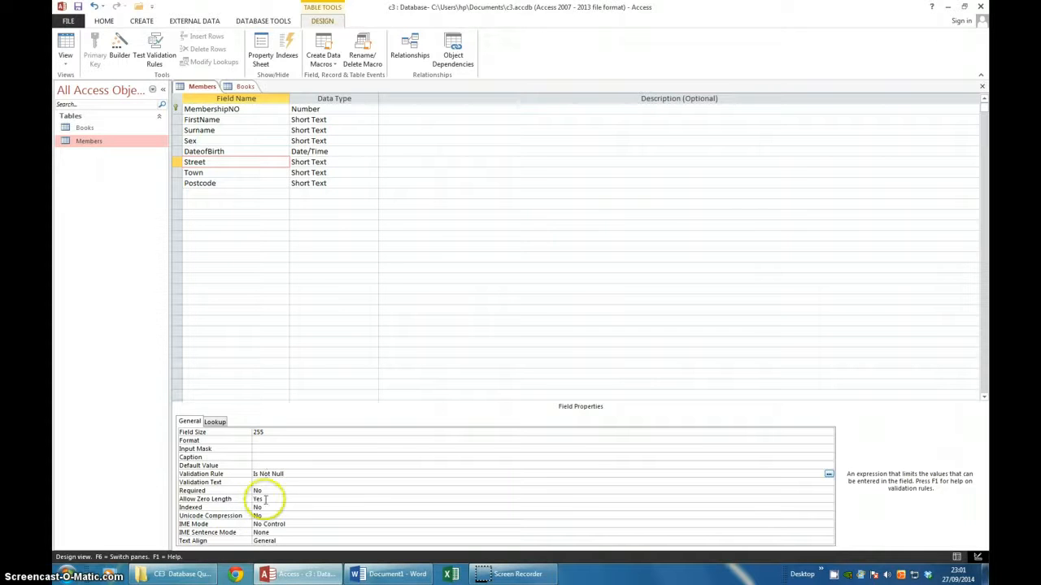
left_click(253, 467)
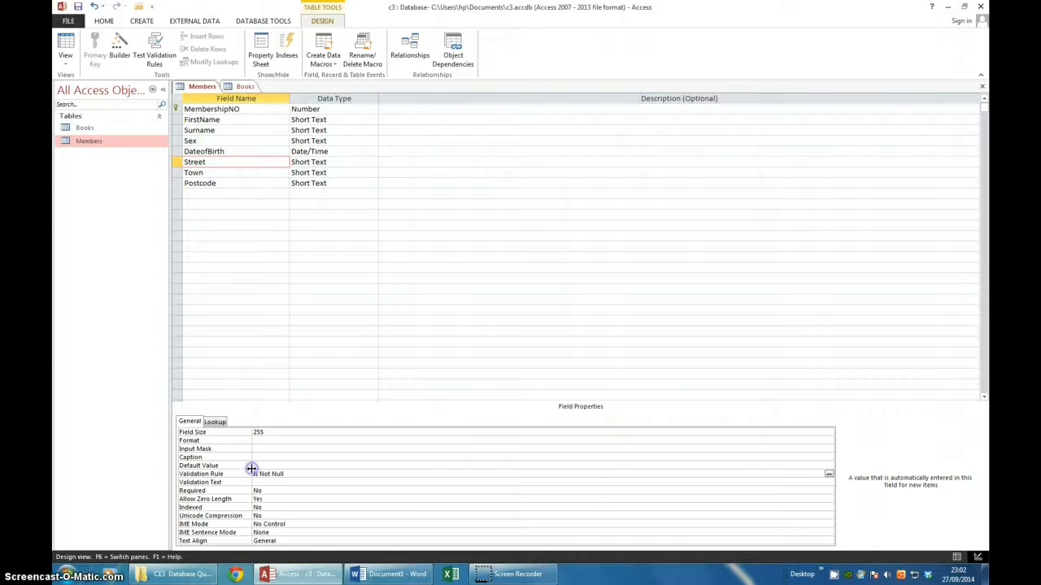
left_click(257, 482)
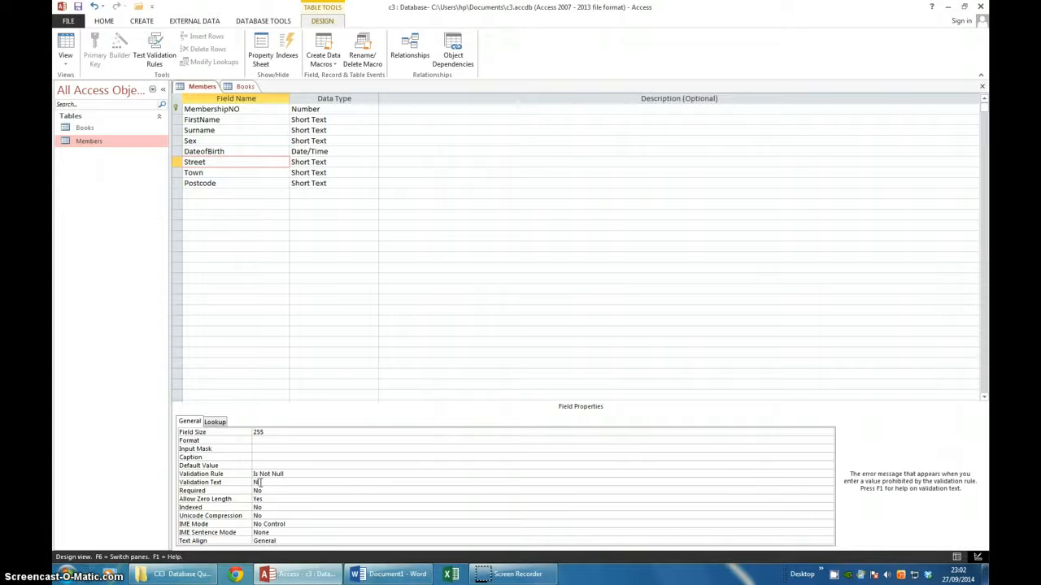
type("No Street has been entered")
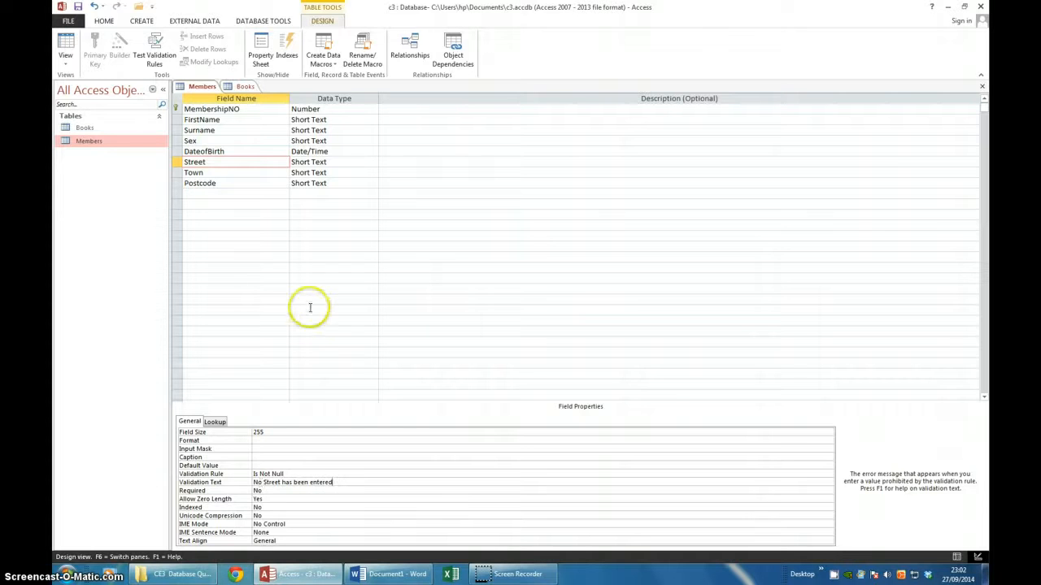
left_click(382, 355)
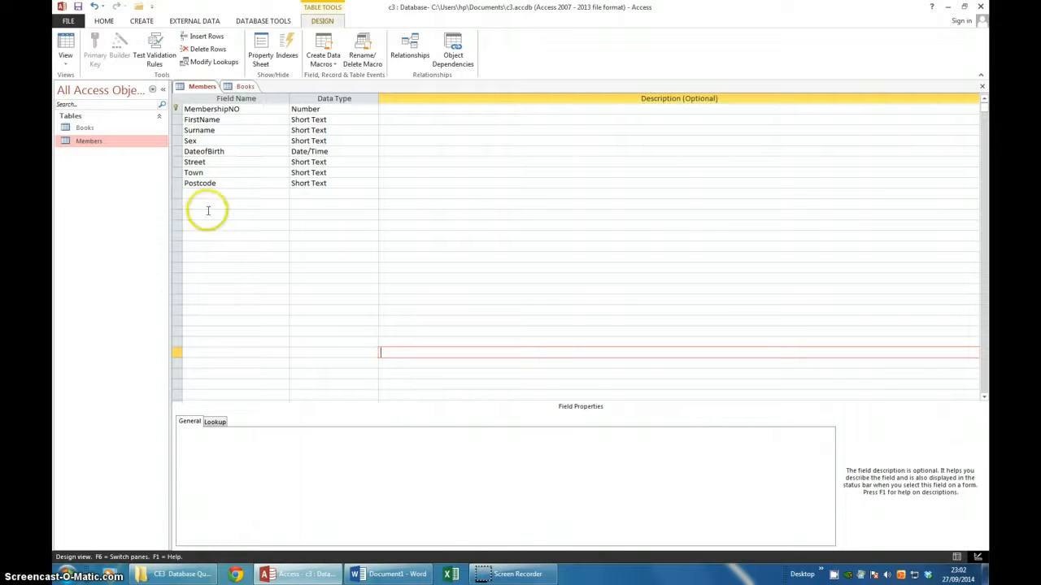
Review the validation rules and texts of the Sex, DateofBirth and Street fields.
left_click(192, 142)
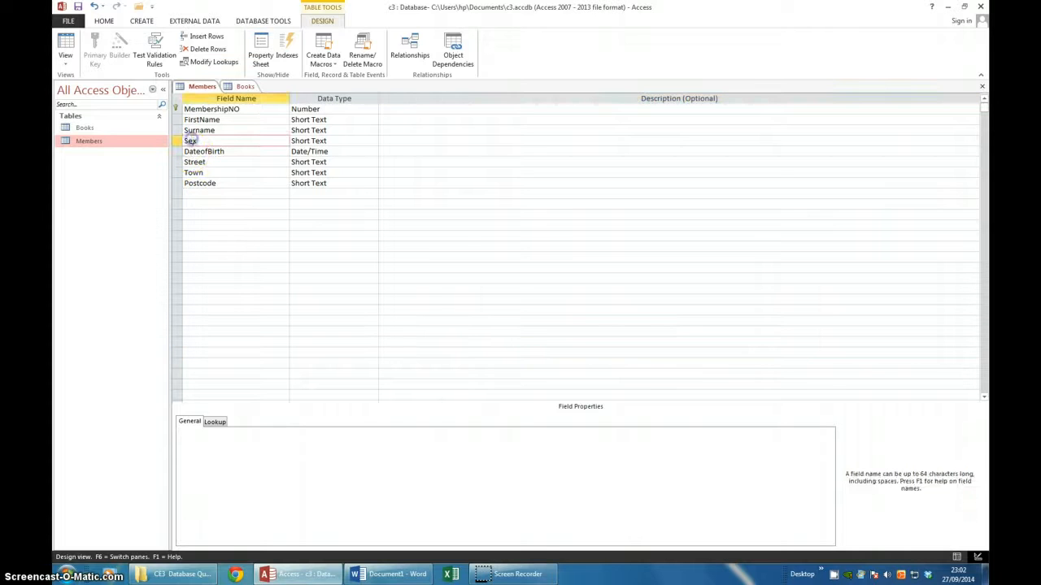
left_click(198, 152)
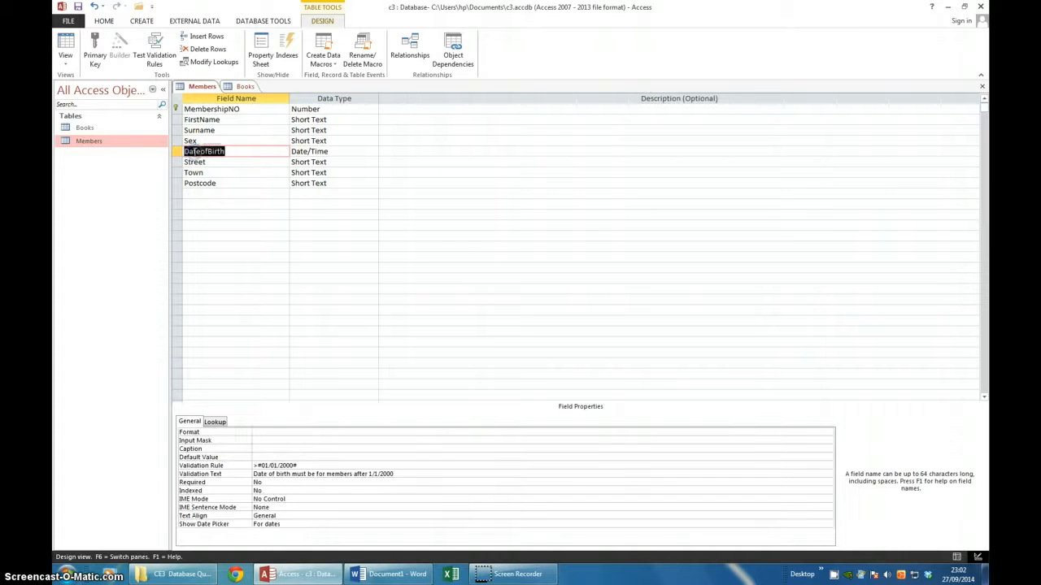
left_click(195, 162)
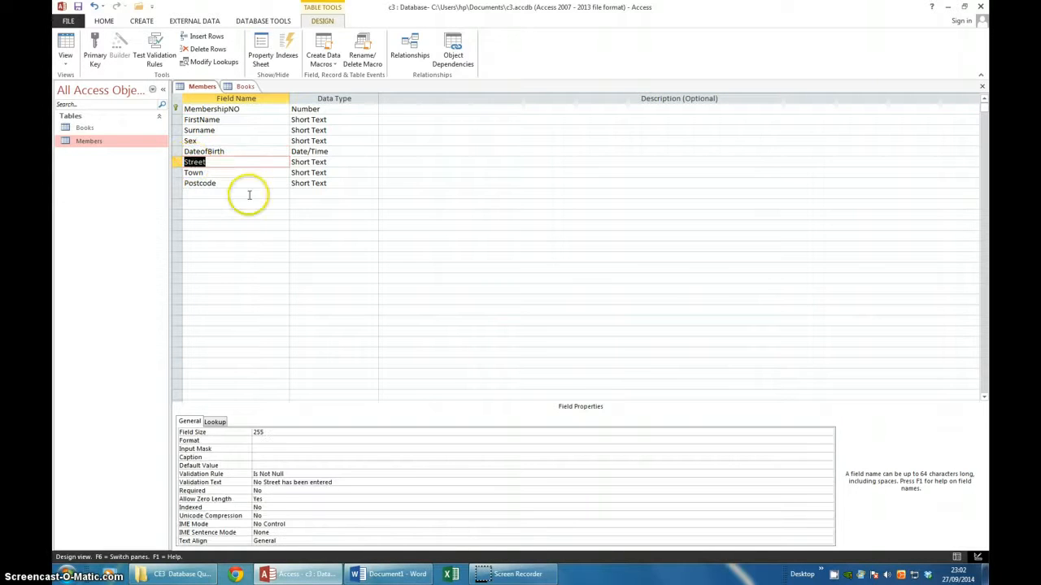
Save the Members table, accepting the shortened field size and testing existing data against the new rules, and show its records in Datasheet view.
left_click(65, 46)
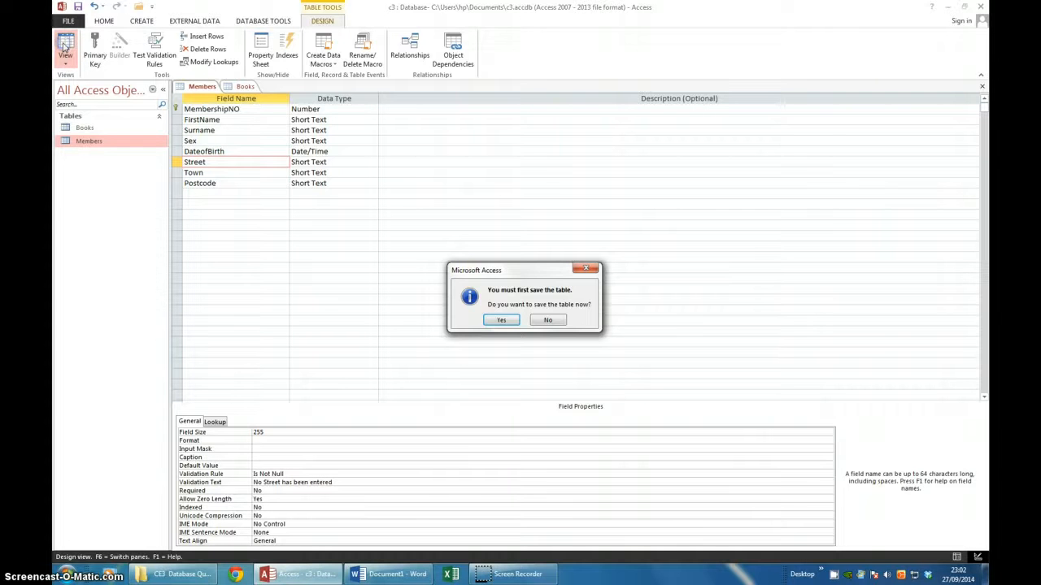
left_click(502, 320)
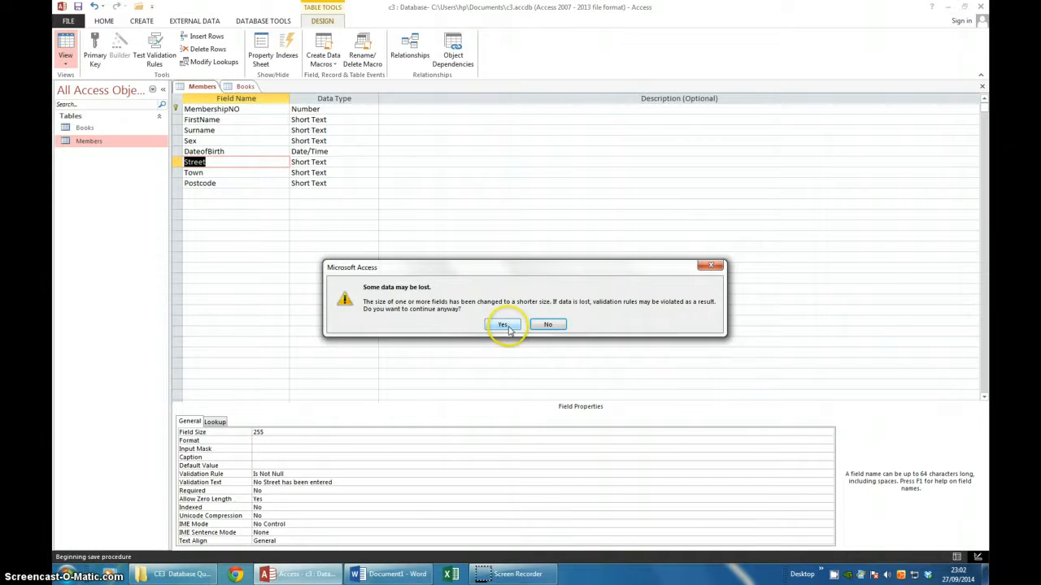
left_click(502, 324)
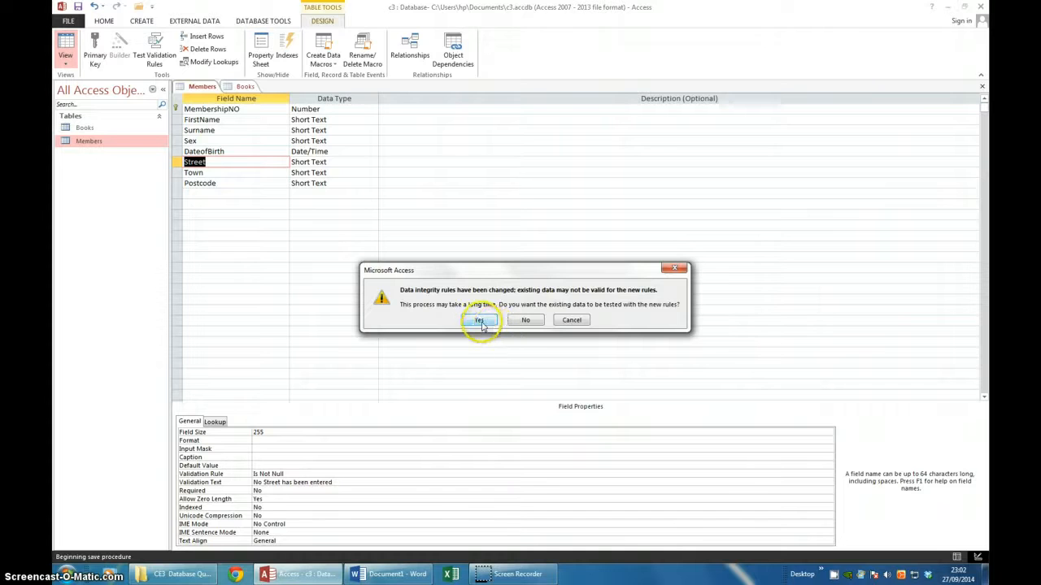
left_click(479, 321)
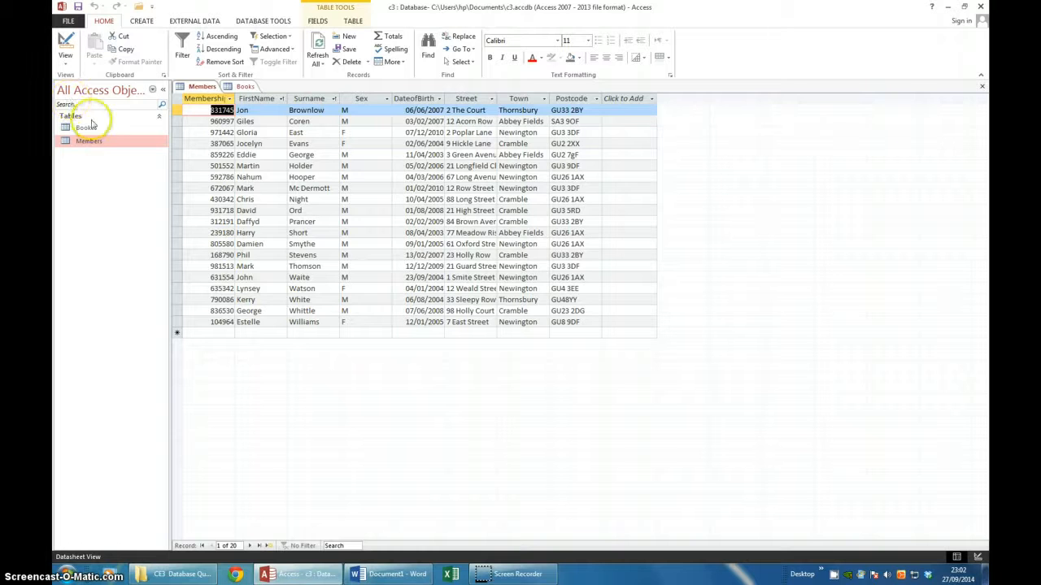
Start a new record in the Members table with a membership number, first name and surname.
left_click(197, 333)
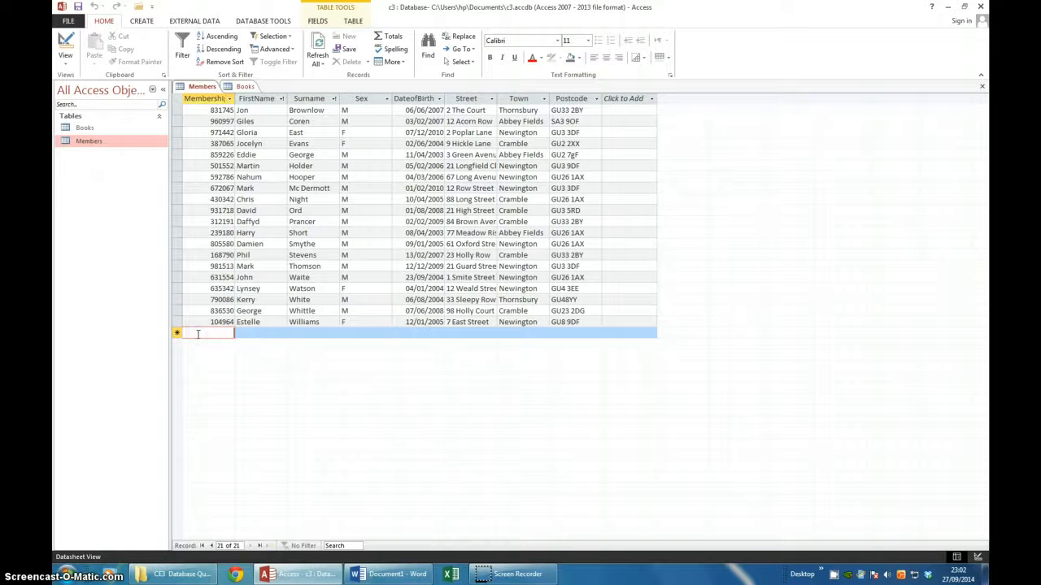
type("111111")
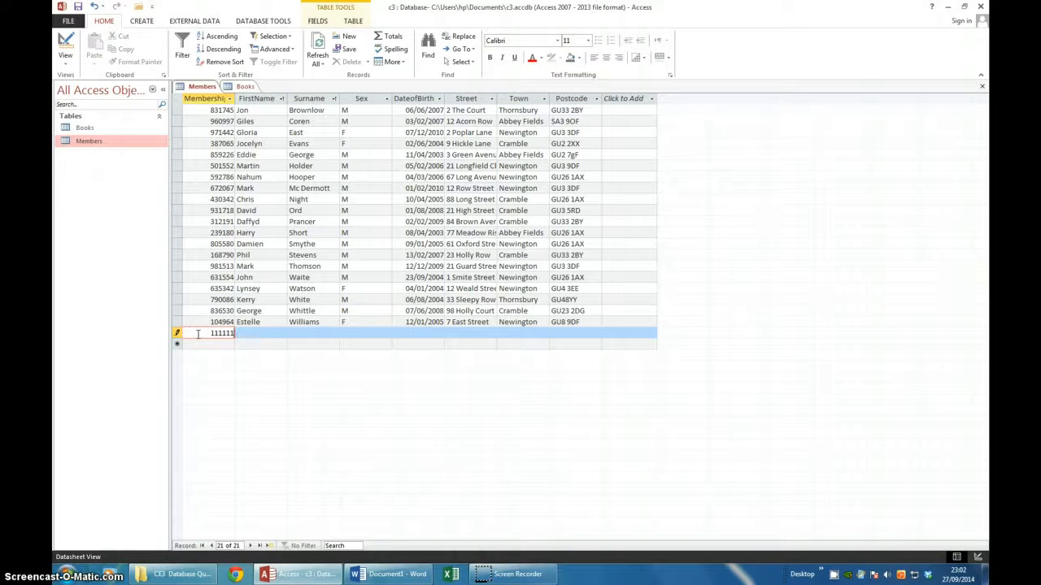
key("Tab")
type("Paul")
key("Tab")
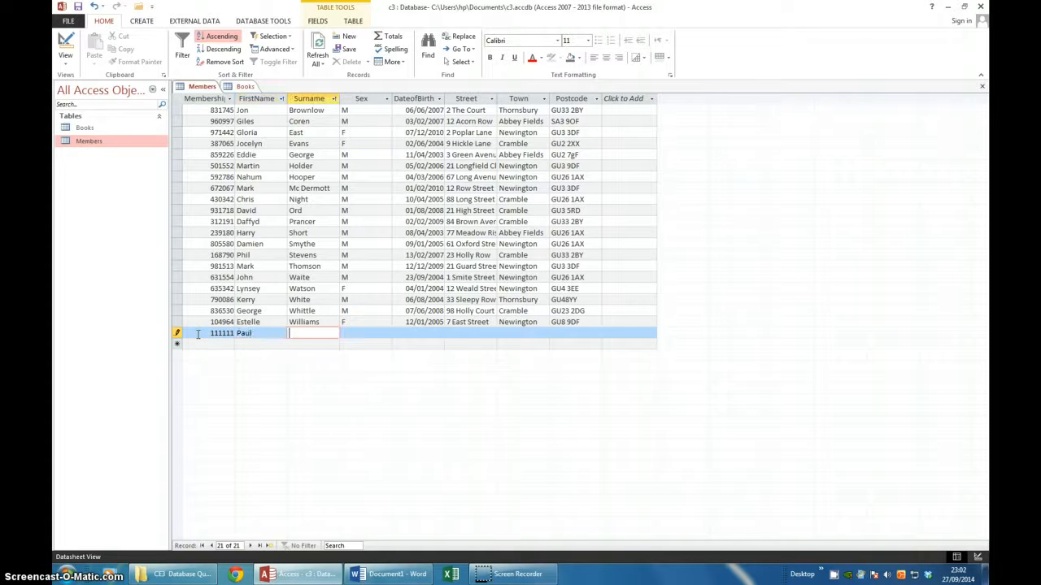
type("Corney")
key("Tab")
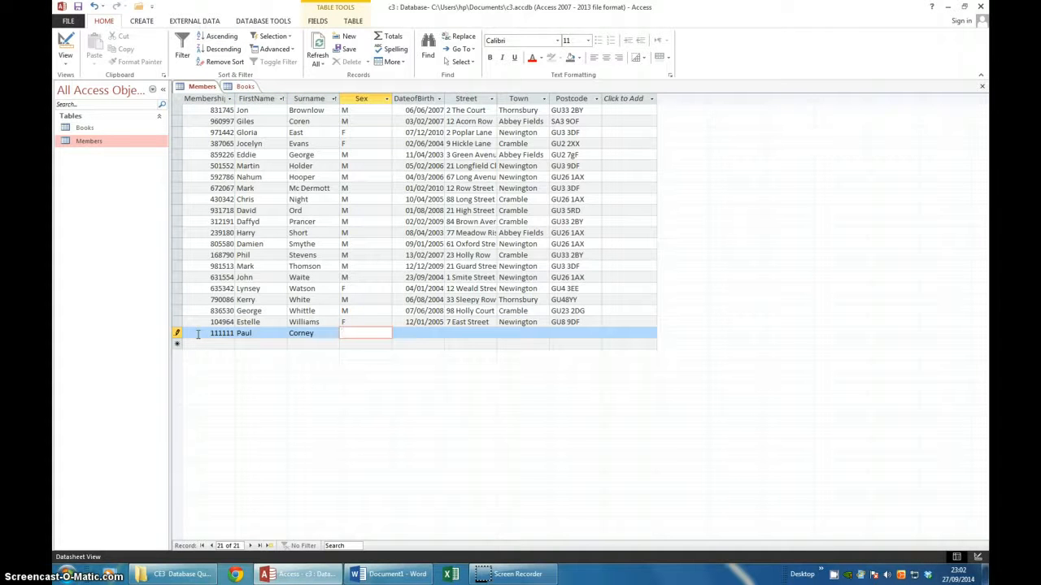
Test the Sex validation rule on the new record by entering K, and correct the entry to M.
key("Tab")
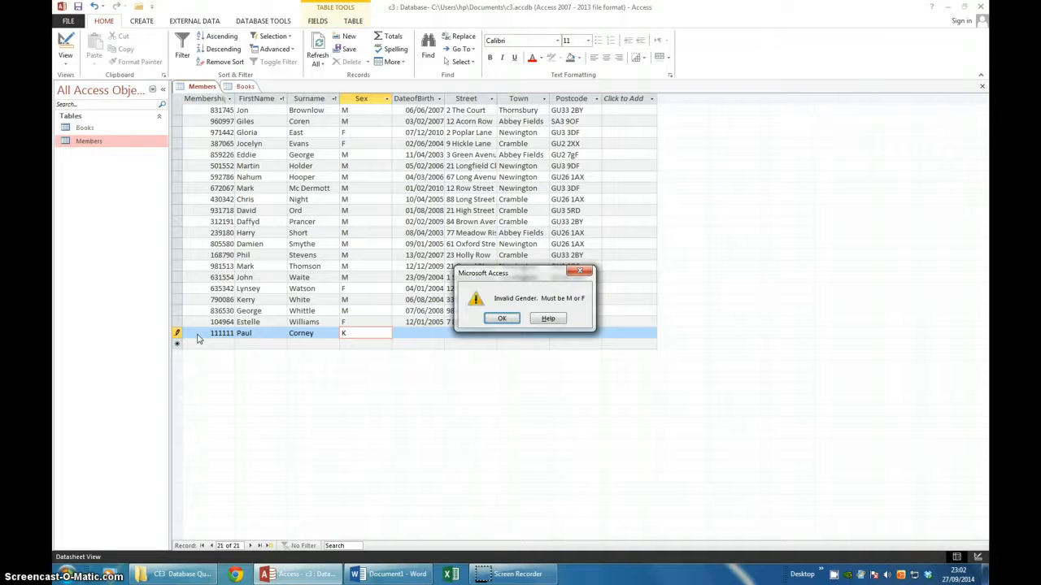
left_click(507, 321)
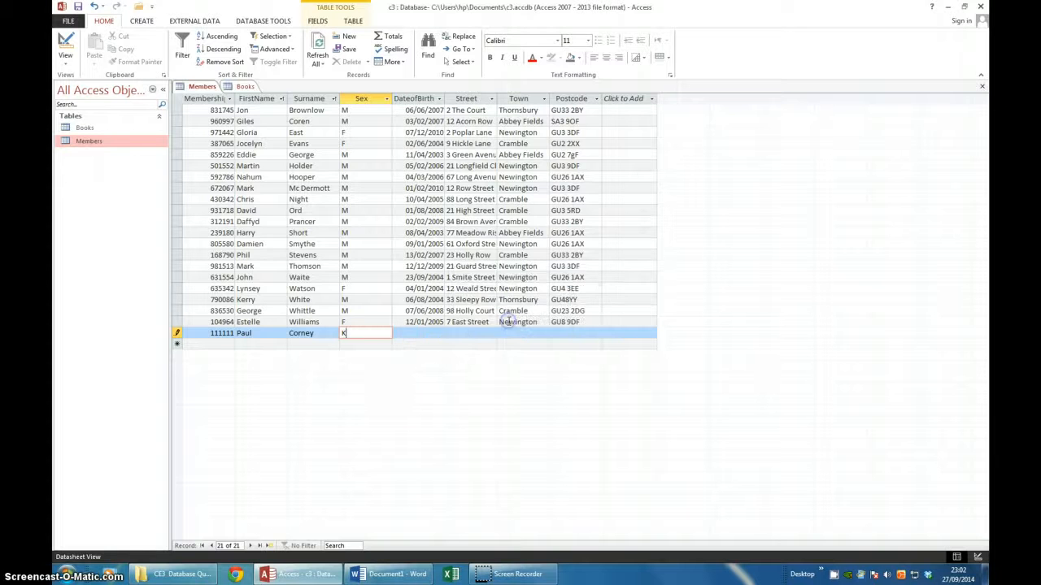
key("BackSpace")
type("M")
key("Tab")
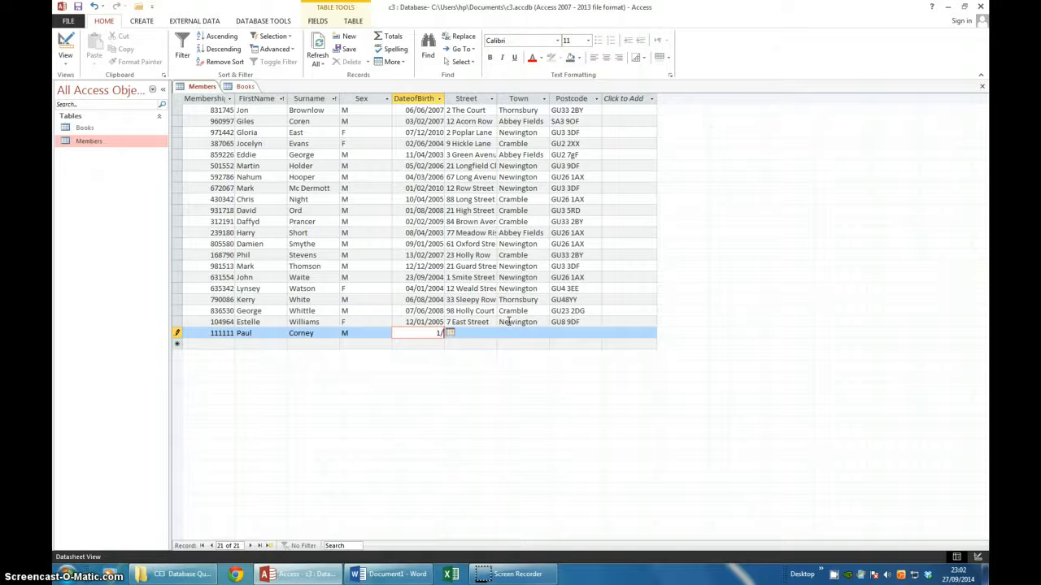
Test the DateofBirth rule on the new record with a date before 1/1/2000, and replace it with a date in 2001.
type("1/1/1967")
key("Tab")
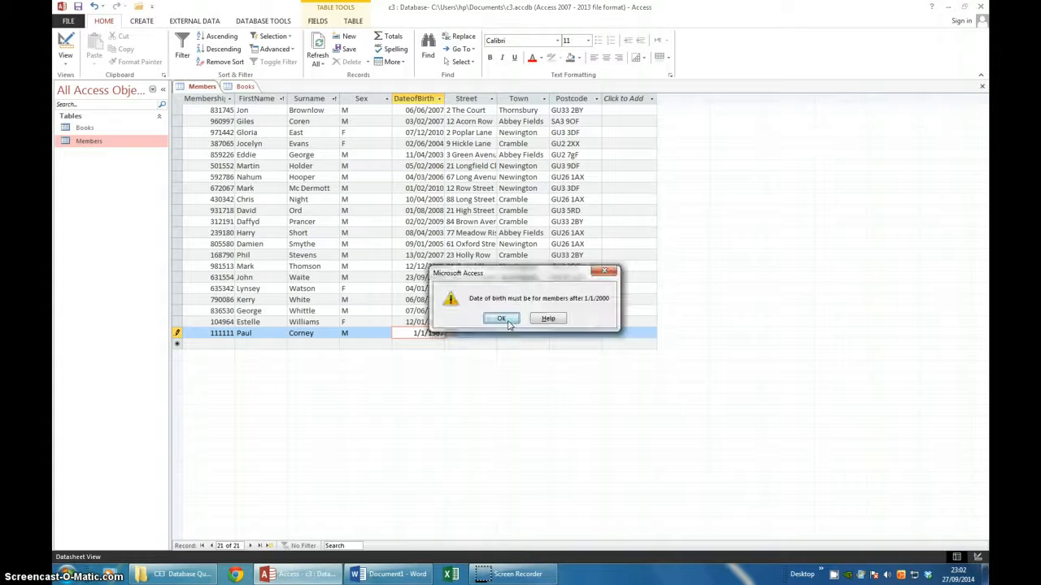
left_click(502, 319)
key("BackSpace")
key("BackSpace")
key("BackSpace")
key("BackSpace")
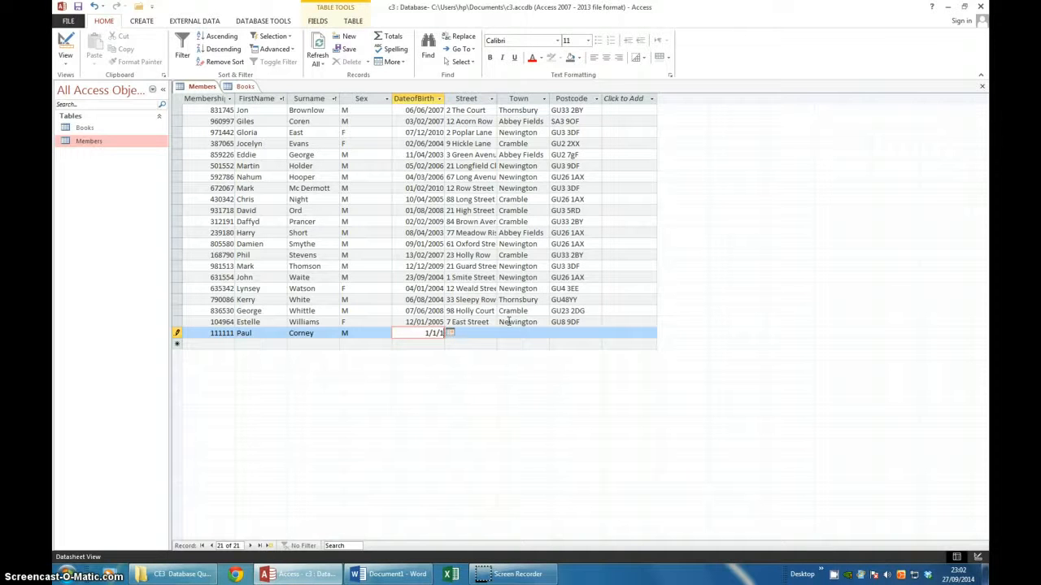
type("2001")
key("Tab")
Fill in the new member's town and postcode with Street left blank, and try to save the record.
key("Tab")
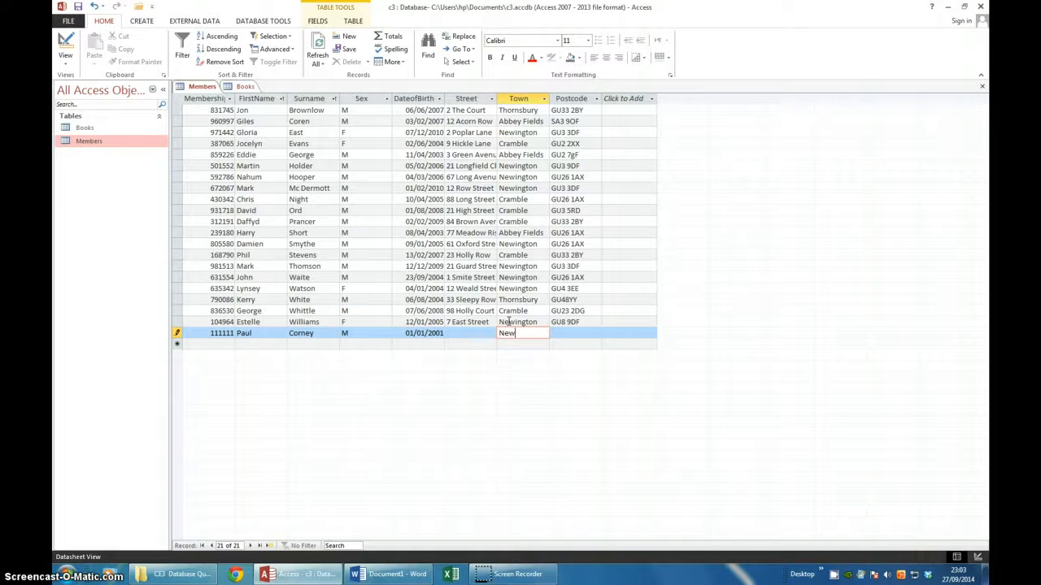
type("Newington")
key("Tab")
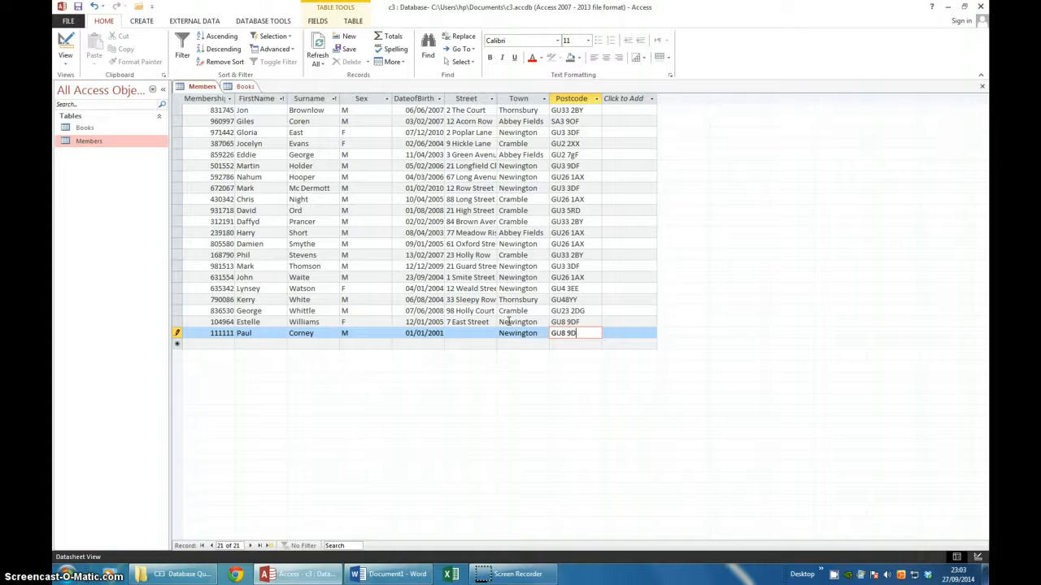
key("Return")
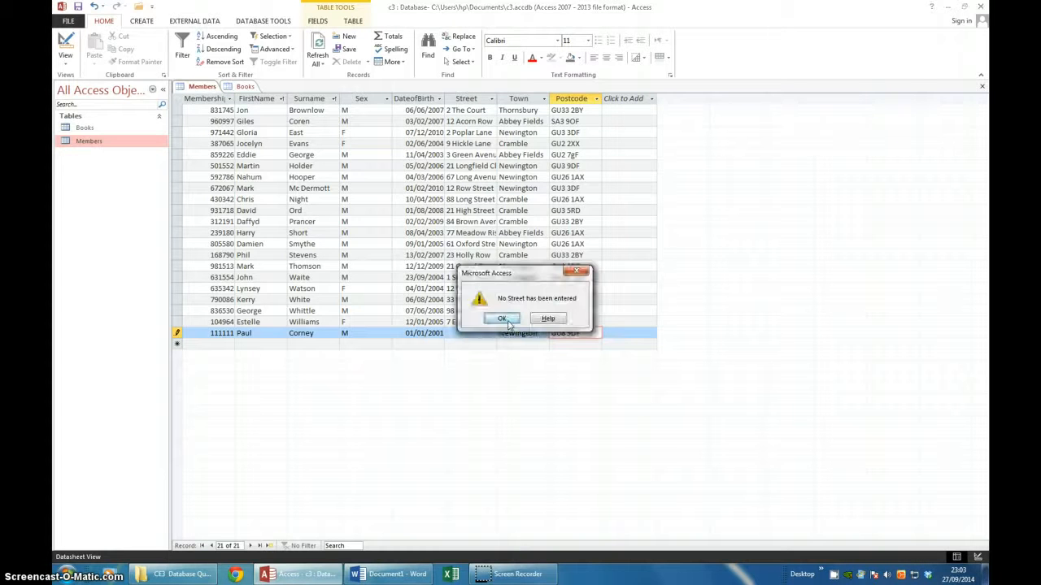
left_click(502, 319)
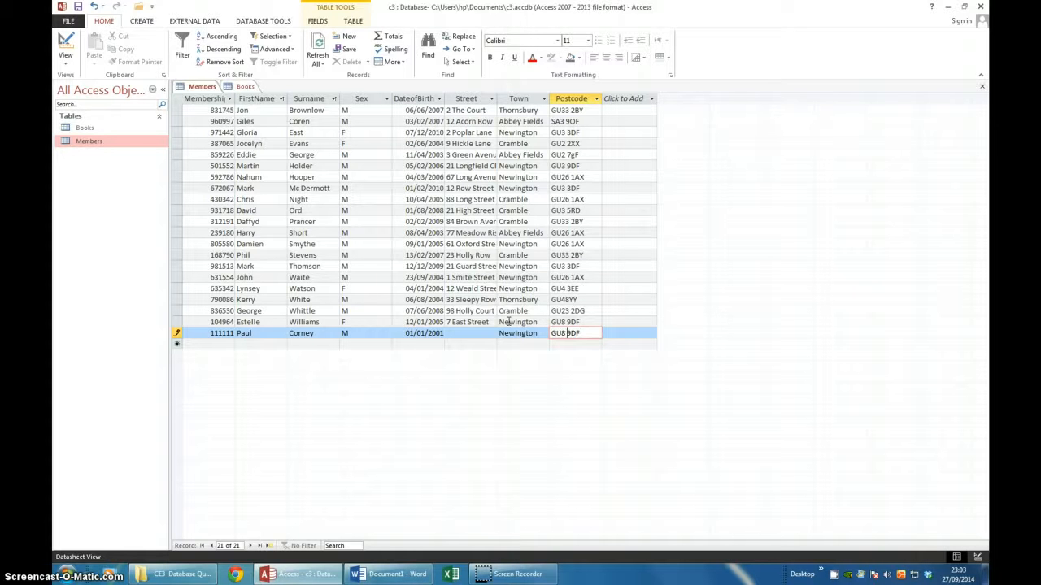
Fill in the new member's street address and save the record by moving to the next blank row.
left_click(483, 333)
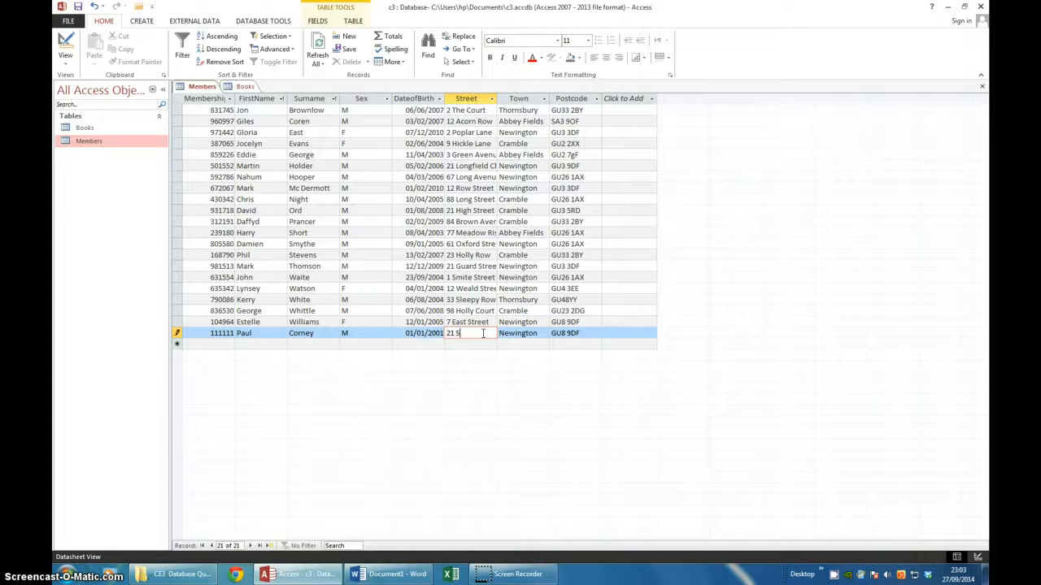
type("21 High Street")
key("Tab")
key("Down")
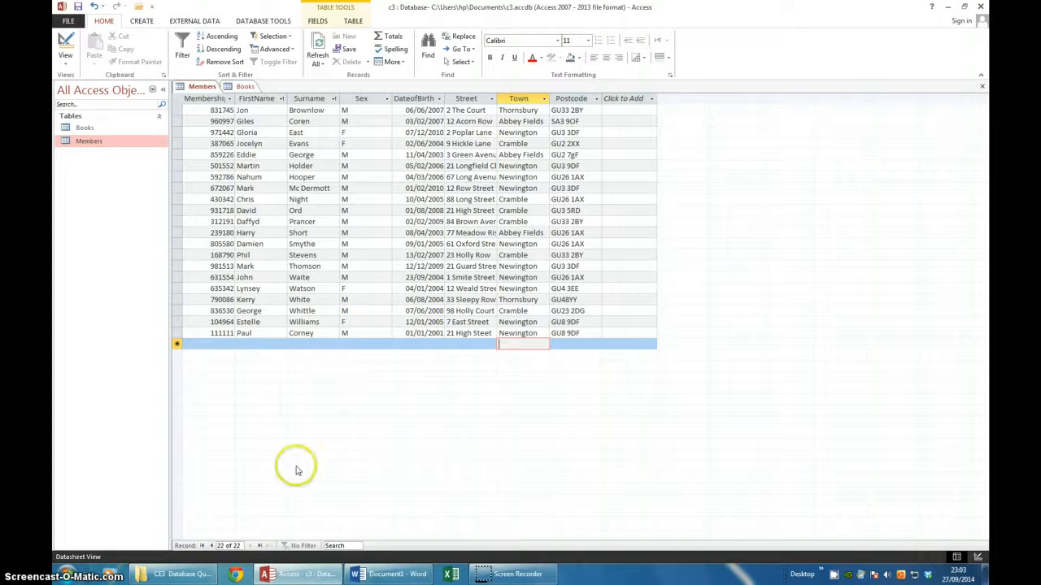
mouse_move(399, 579)
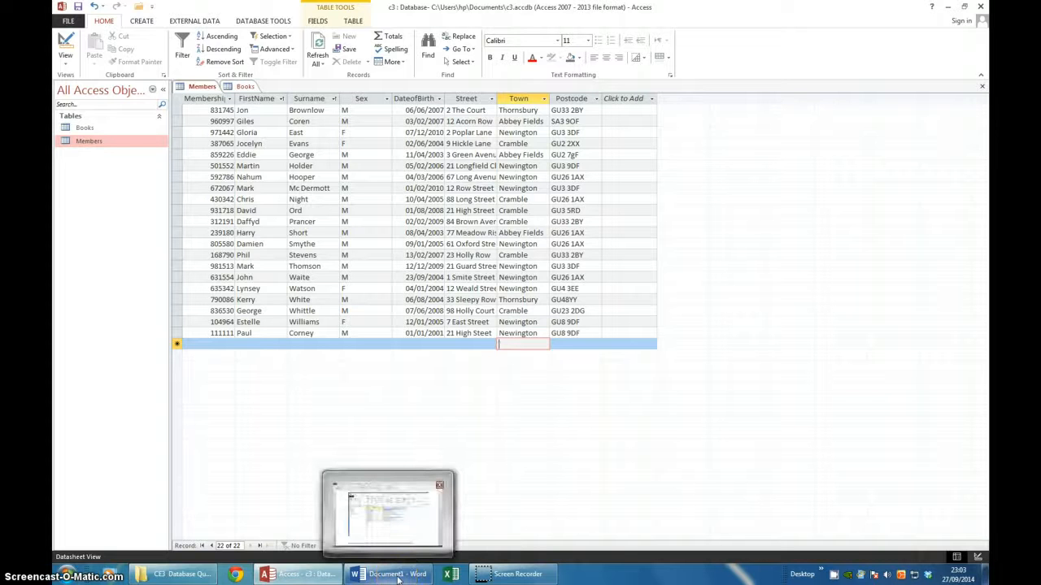
left_click(534, 516)
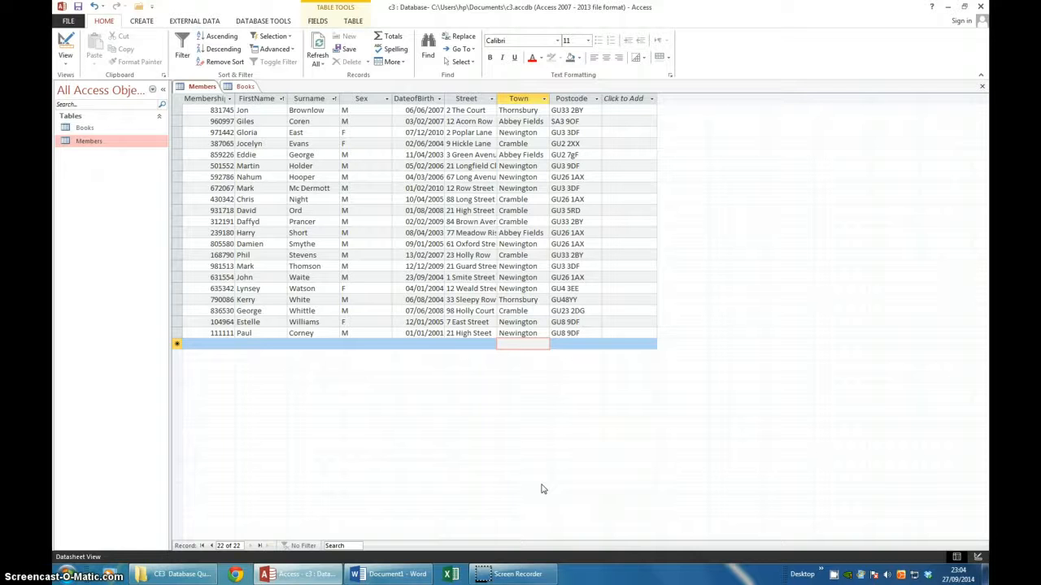
left_click(536, 484)
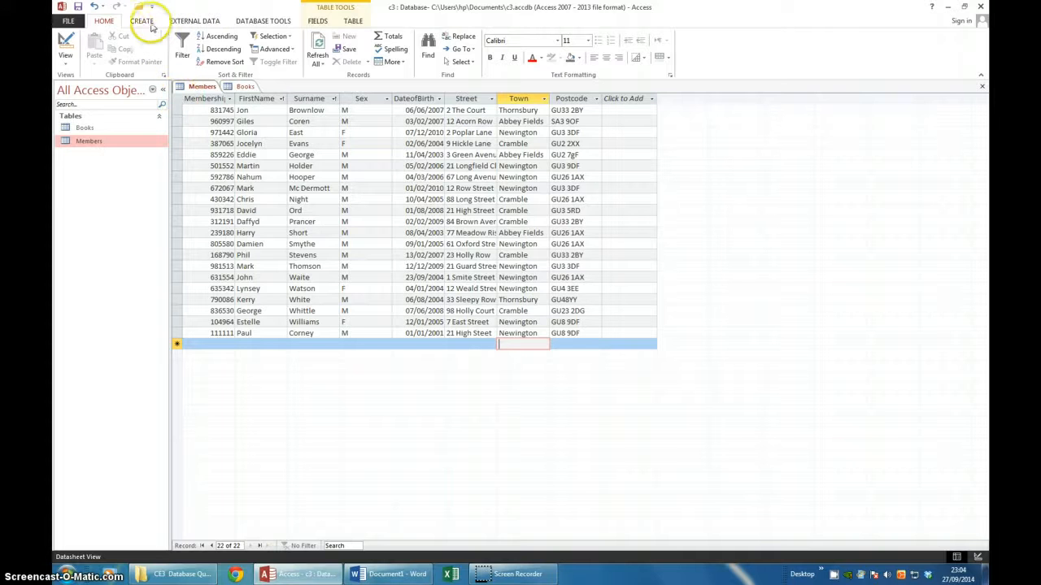
Create a new query in Design view and add the Books table to it.
double_click(104, 21)
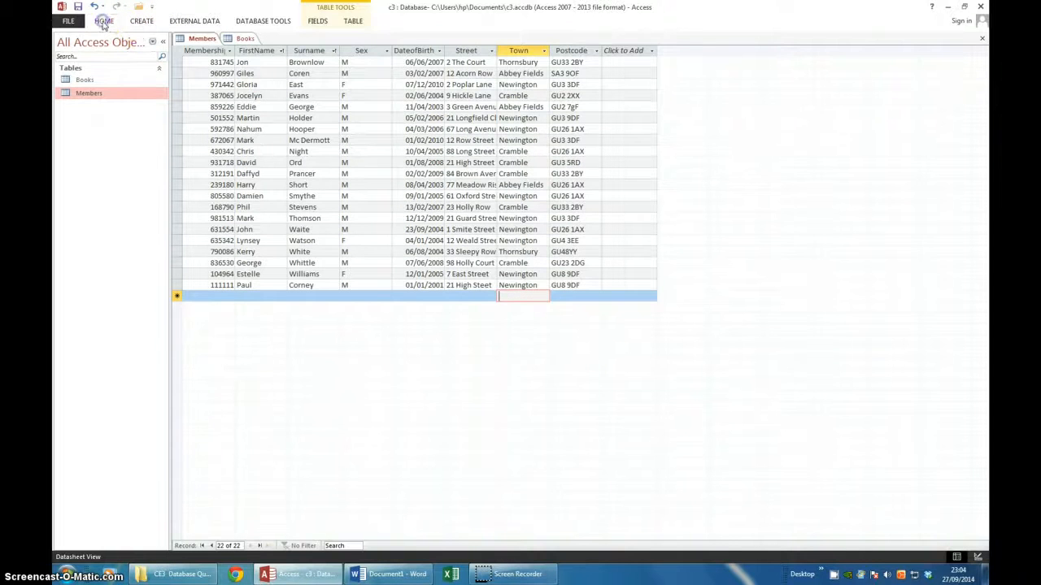
left_click(136, 22)
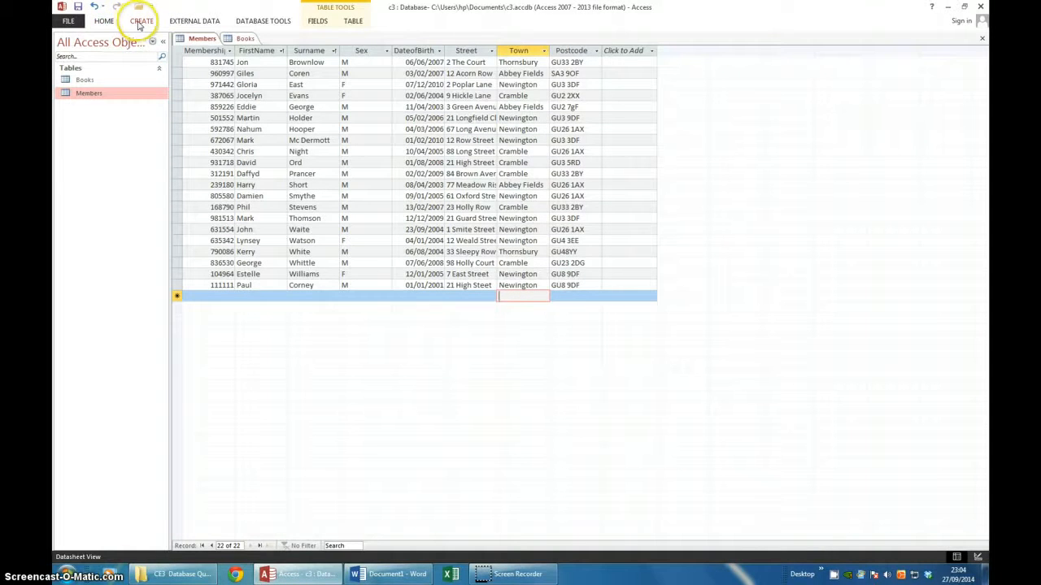
double_click(140, 23)
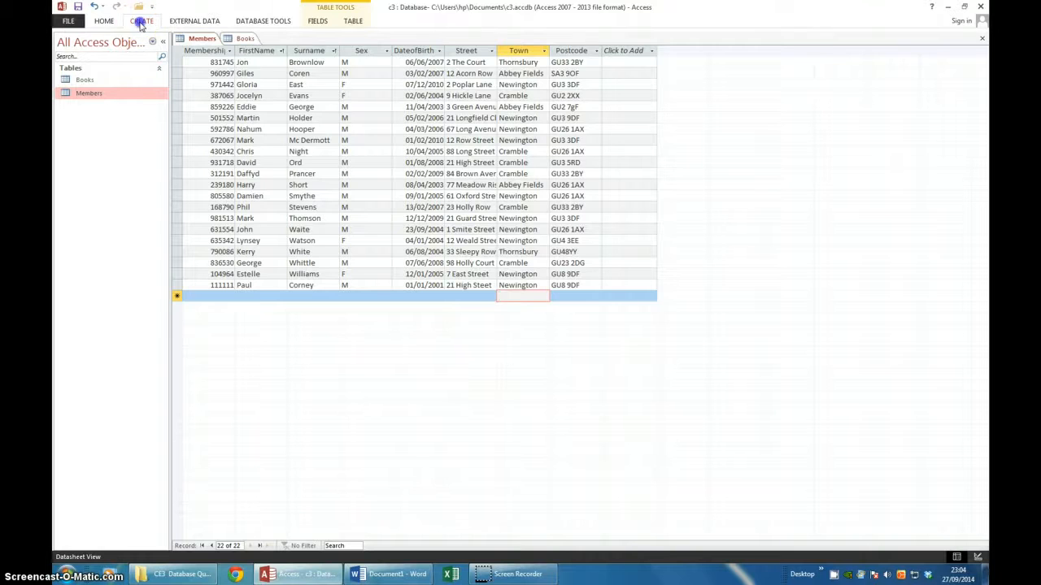
left_click(195, 51)
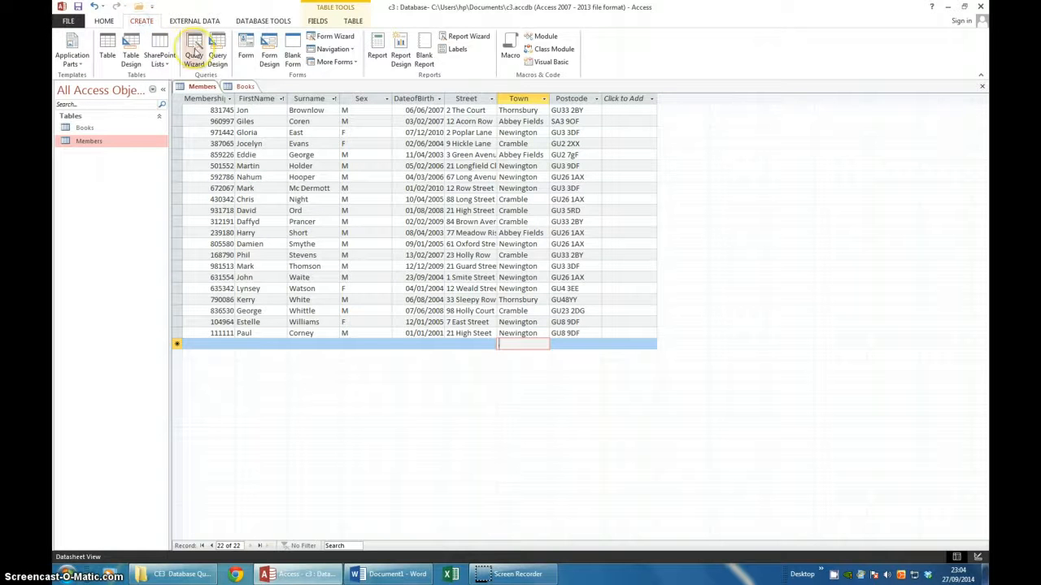
left_click(218, 55)
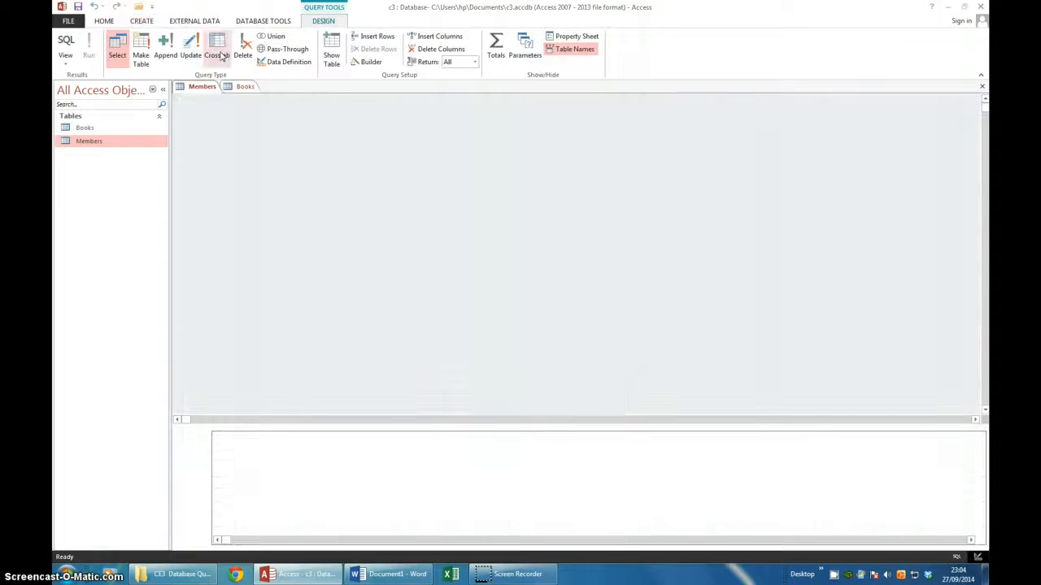
left_click_drag(539, 396, 414, 160)
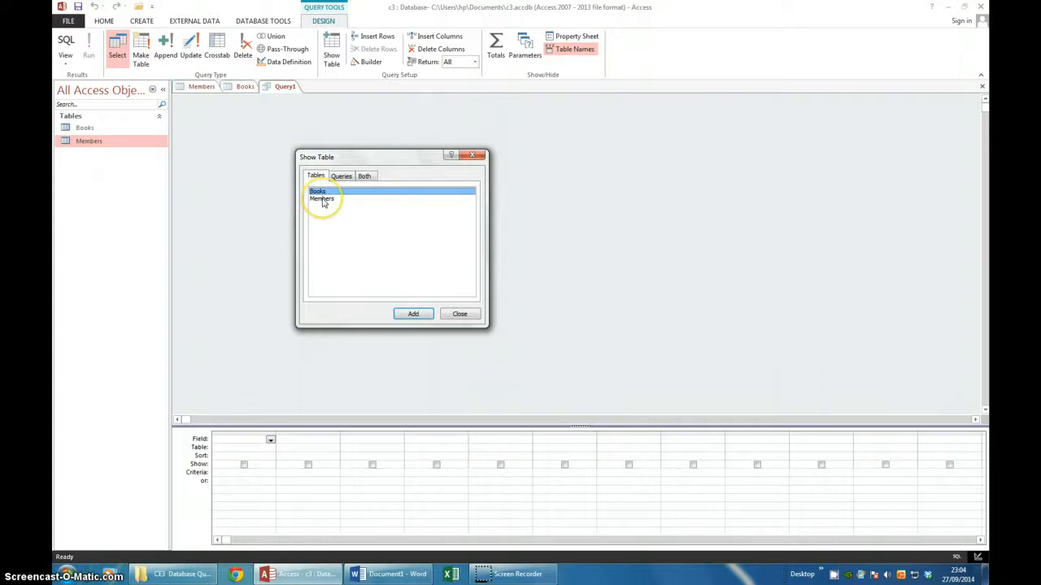
left_click(413, 316)
left_click(414, 318)
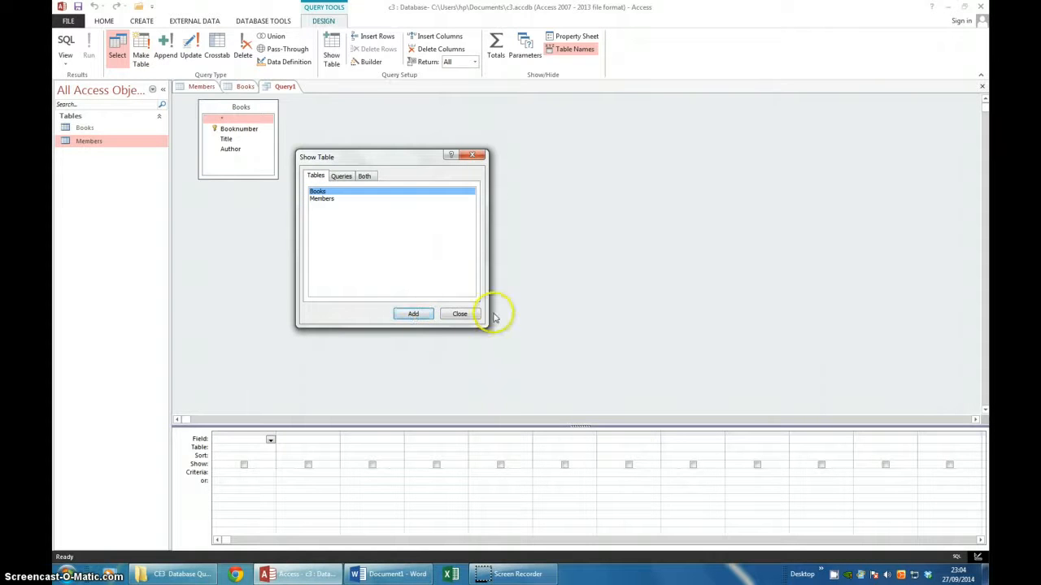
left_click(460, 314)
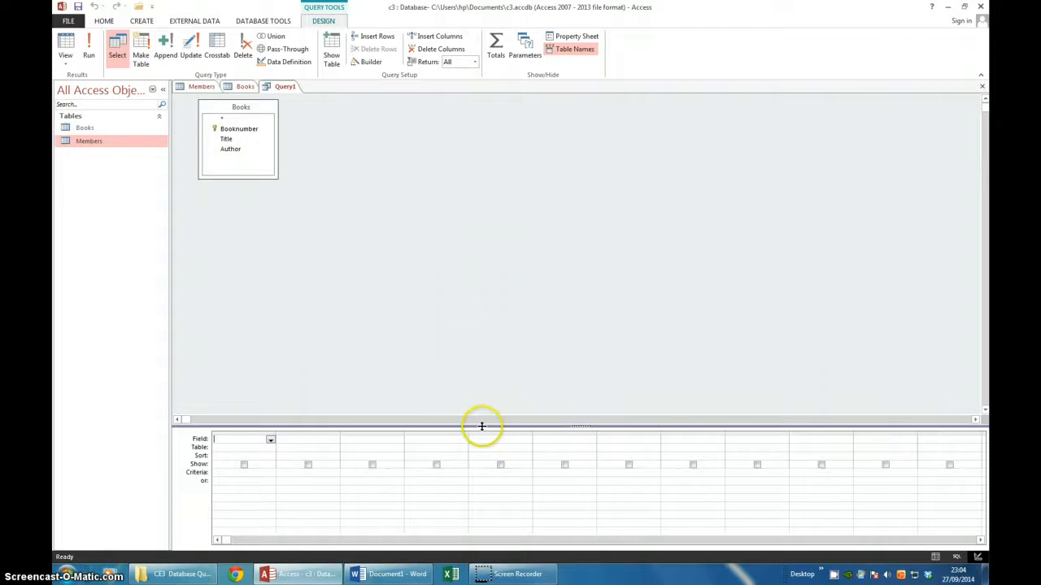
Move the query's design grid up beneath the Books table and add the Author and Title fields as its first two columns.
left_click_drag(481, 426, 460, 204)
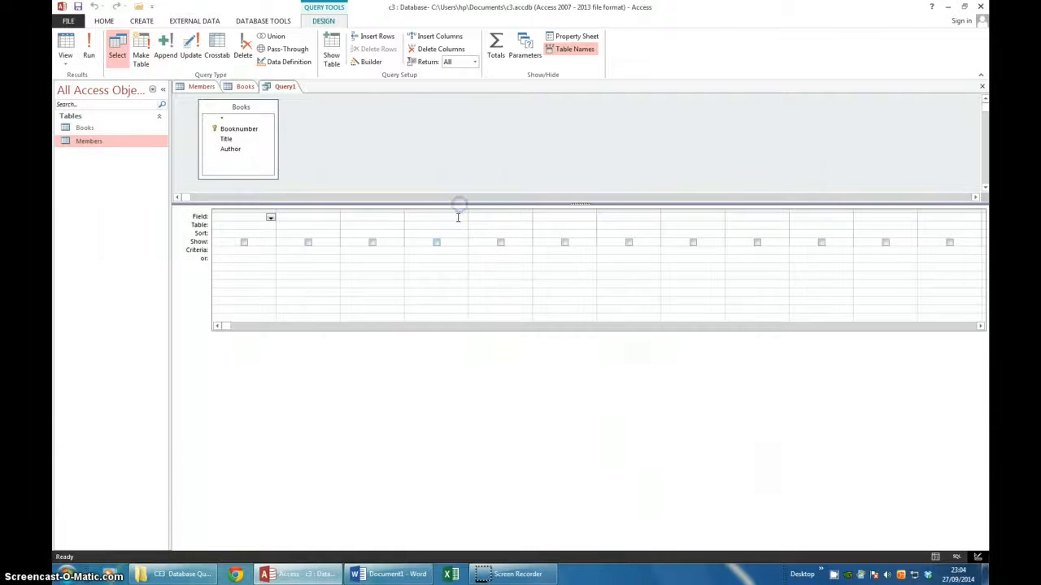
left_click(270, 220)
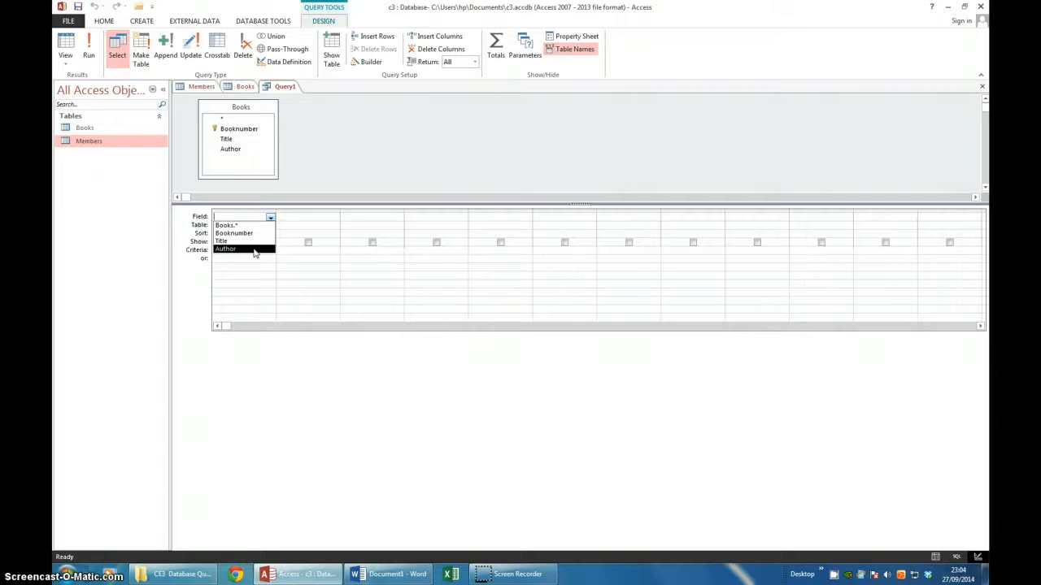
left_click(252, 249)
left_click(318, 216)
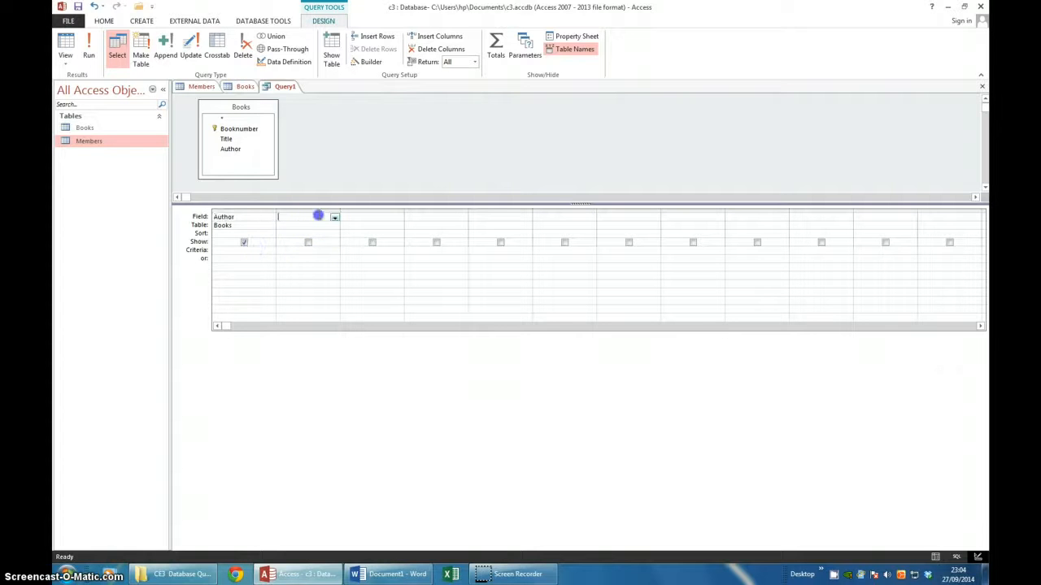
left_click(334, 218)
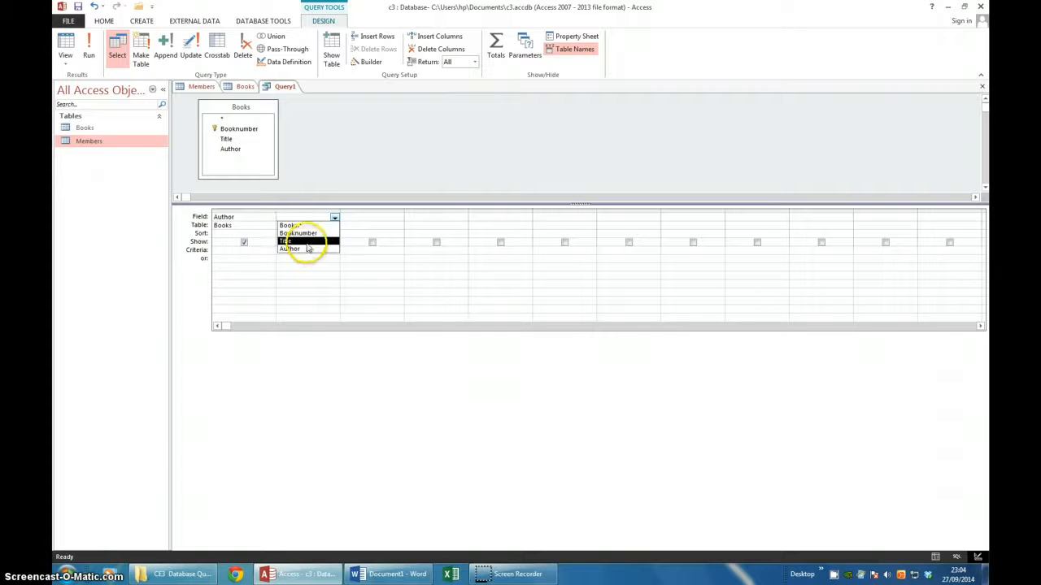
left_click(307, 247)
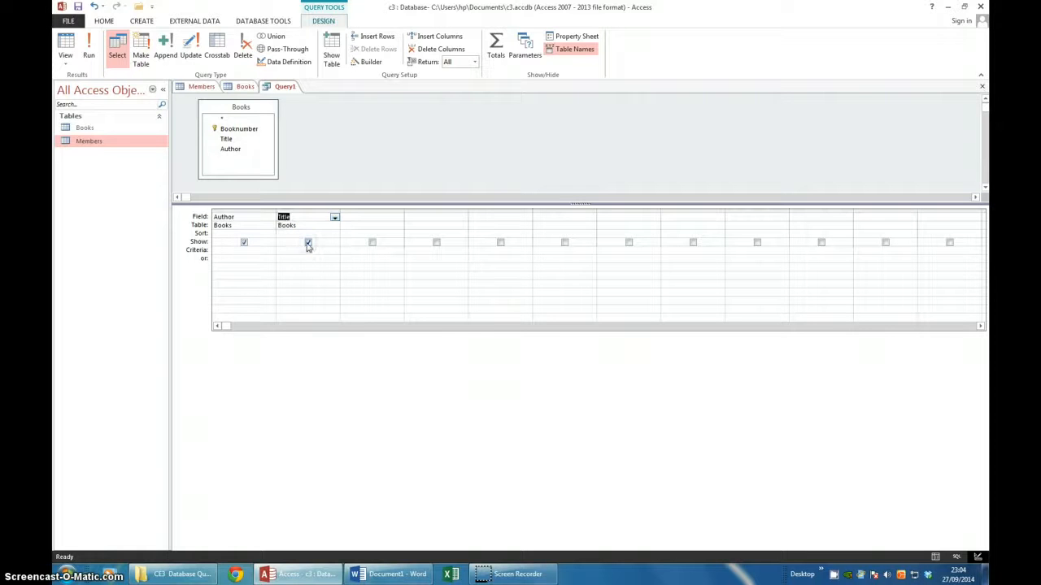
Set the Author column's criterion to Like Dr* and run the query.
left_click(220, 254)
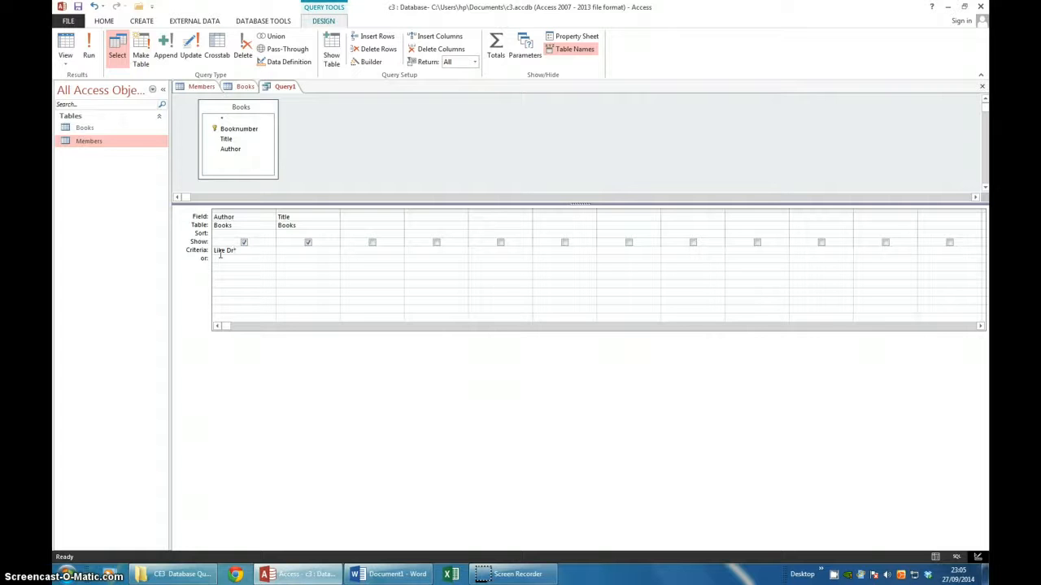
left_click(234, 258)
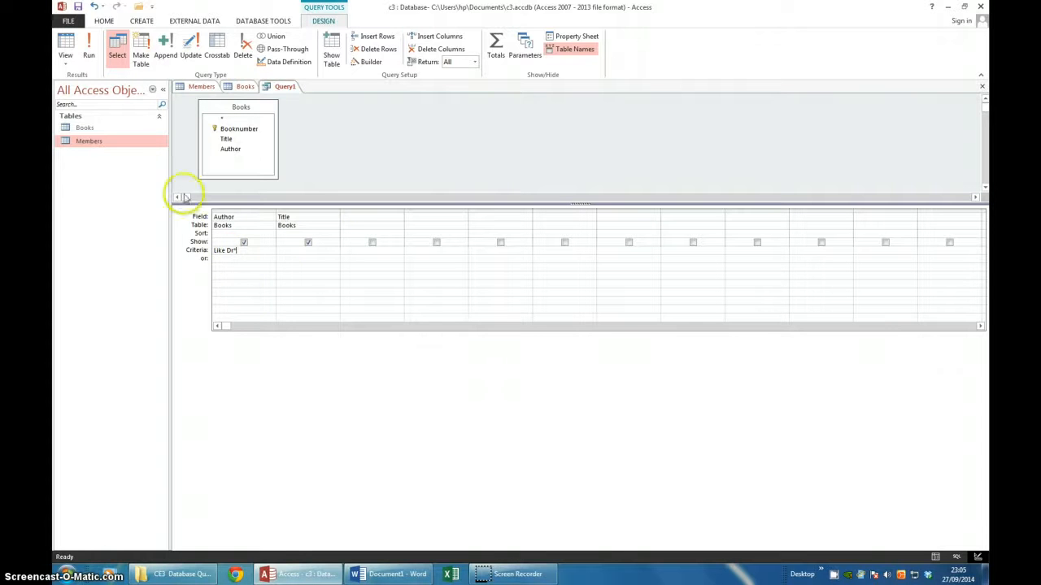
left_click(89, 56)
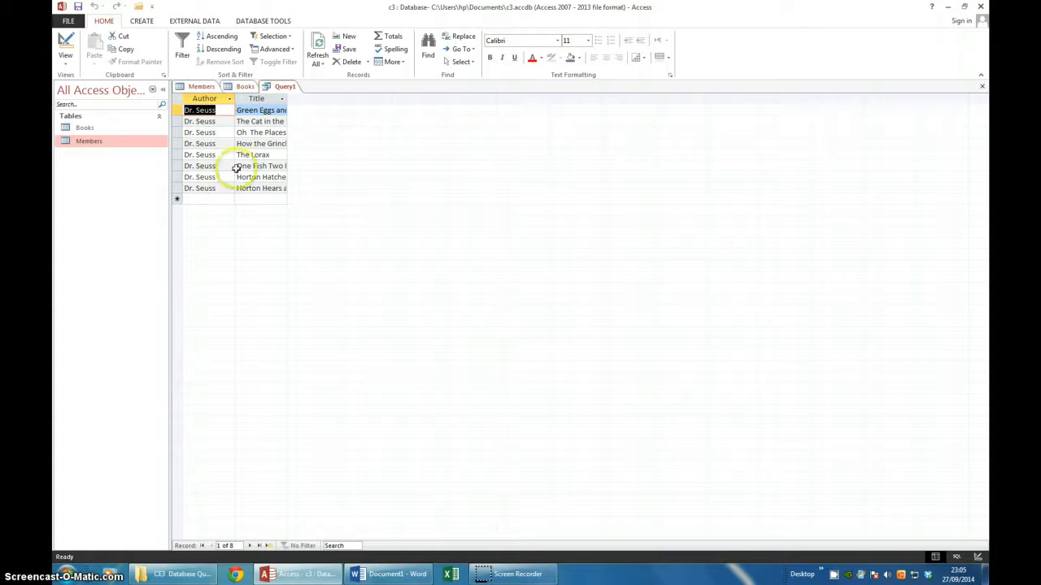
Widen the Title column of the query results to fit the full titles, and compare the results with the example in the Word document.
left_click(287, 198)
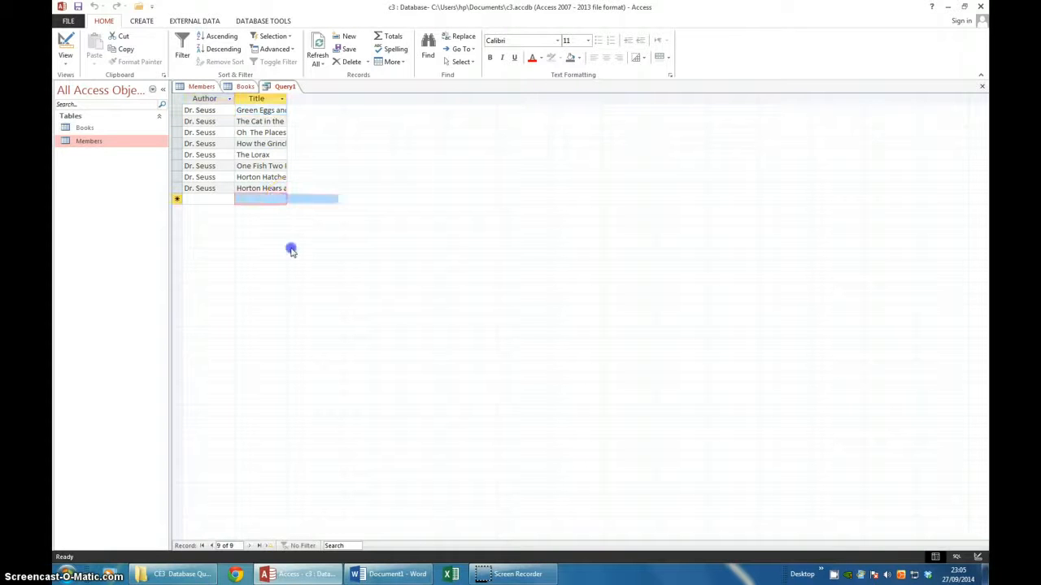
left_click_drag(286, 97, 477, 98)
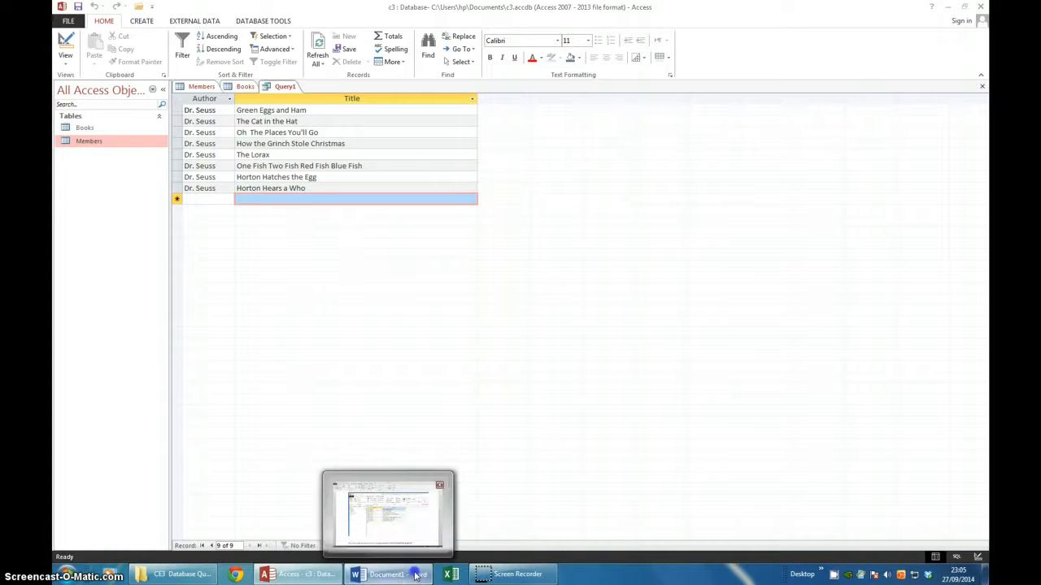
left_click(389, 574)
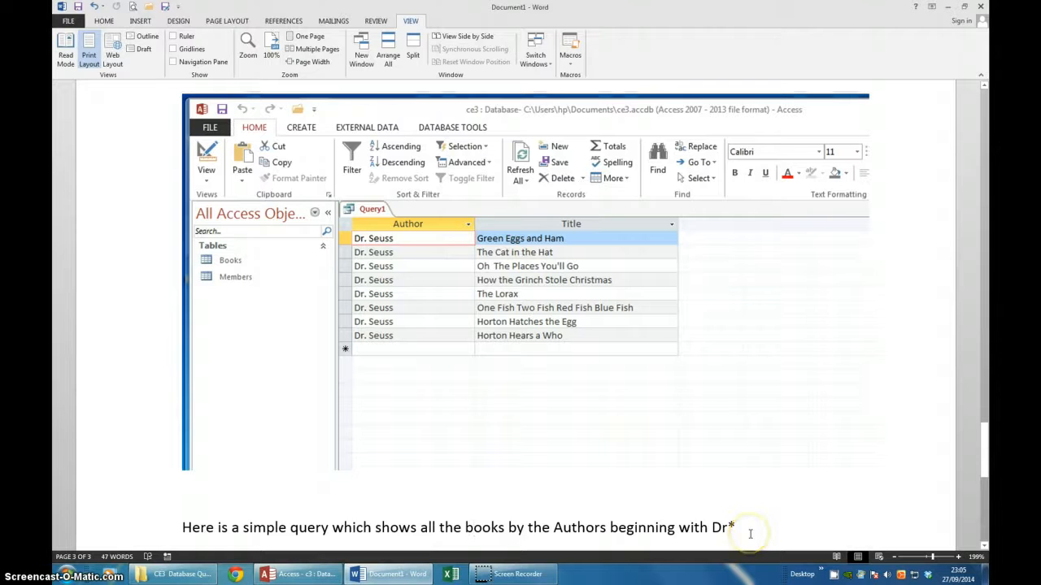
left_click(429, 579)
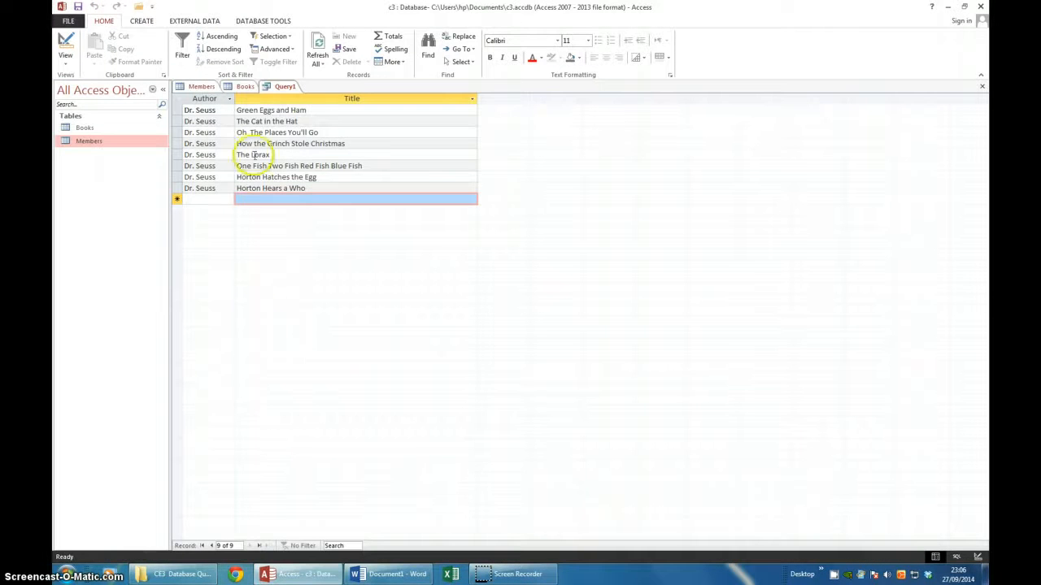
Save the query under the name BOOKS BY DR SEUSS.
right_click(282, 86)
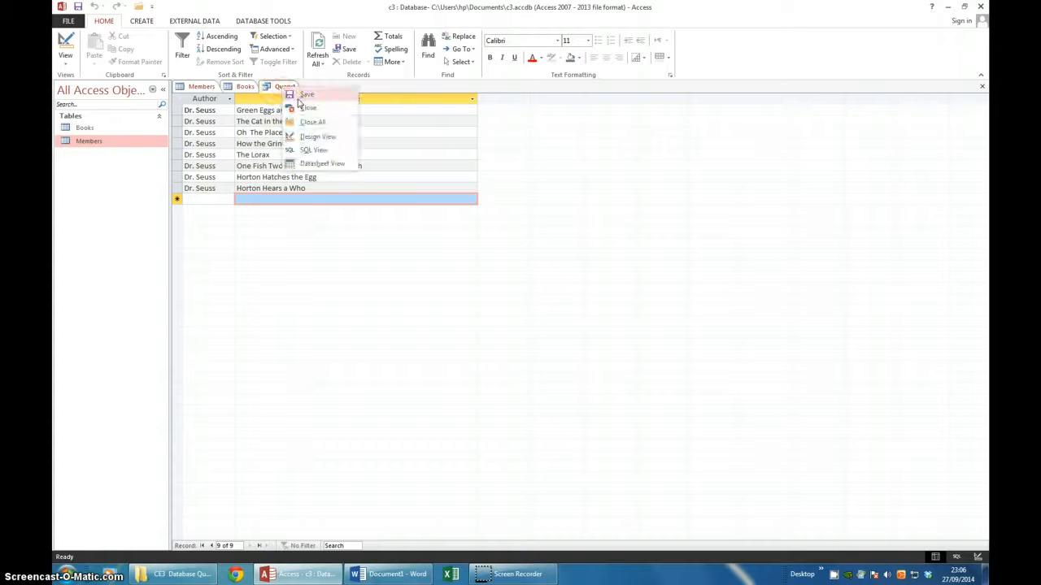
left_click(303, 96)
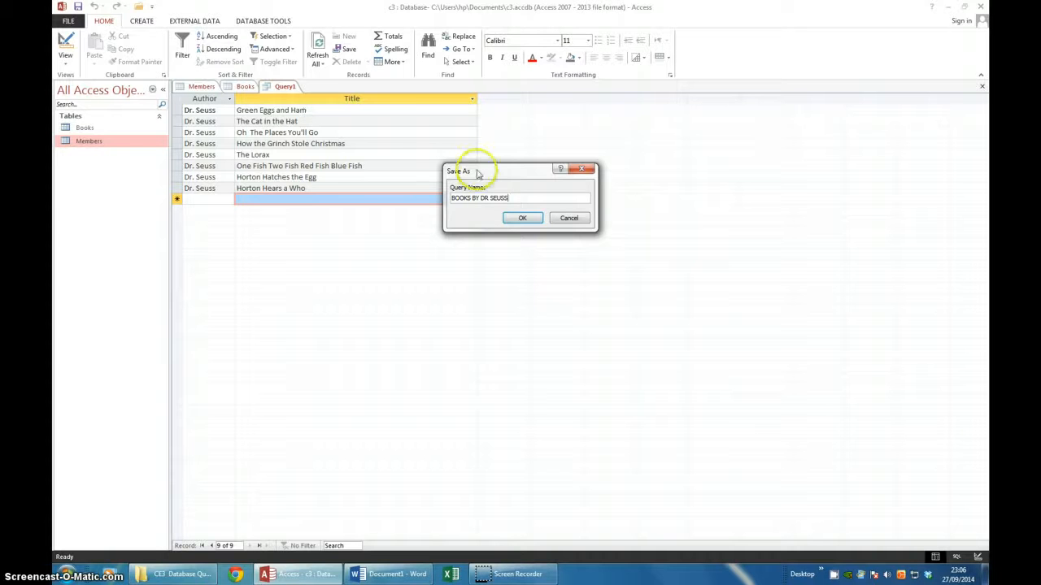
left_click(522, 217)
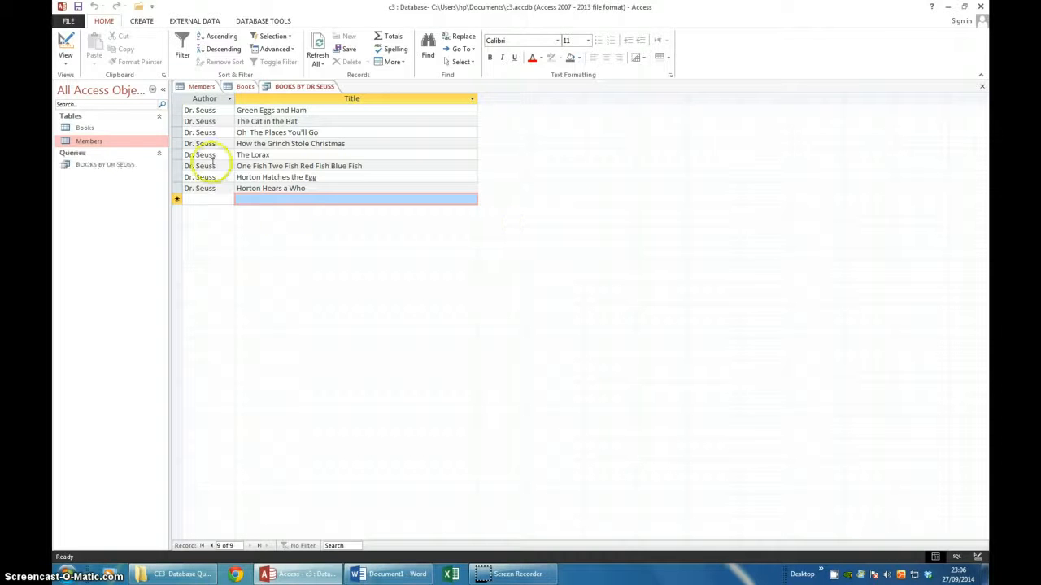
Look over the open Members and Books tables and return to the BOOKS BY DR SEUSS query.
left_click_drag(84, 128, 88, 138)
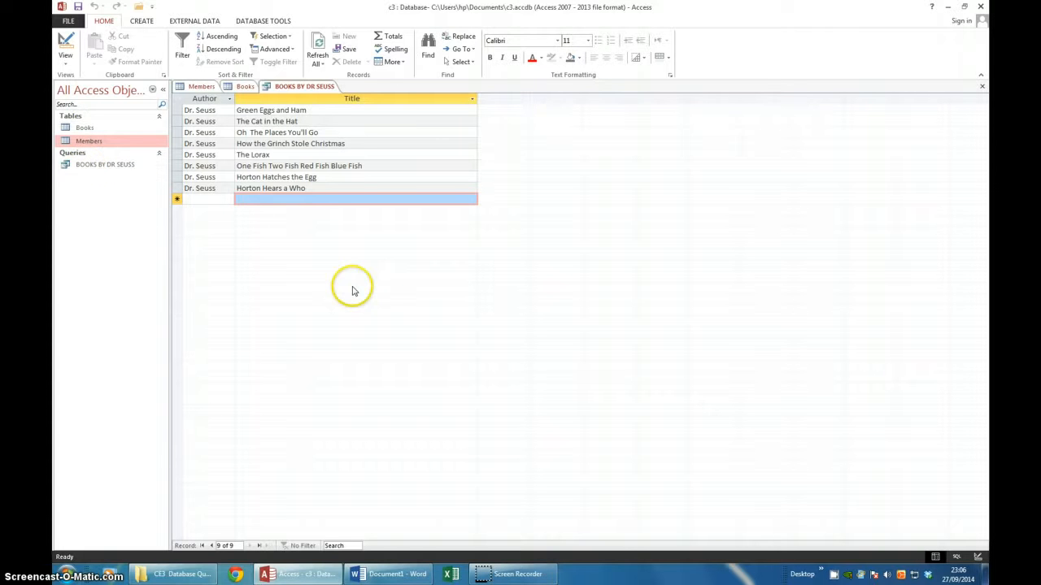
left_click(201, 86)
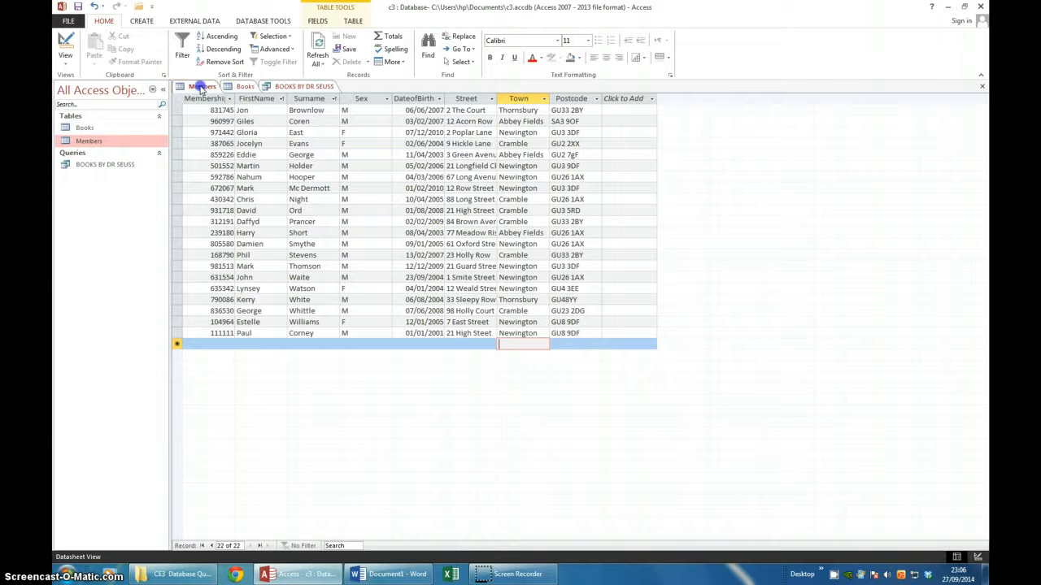
left_click(244, 86)
left_click(201, 86)
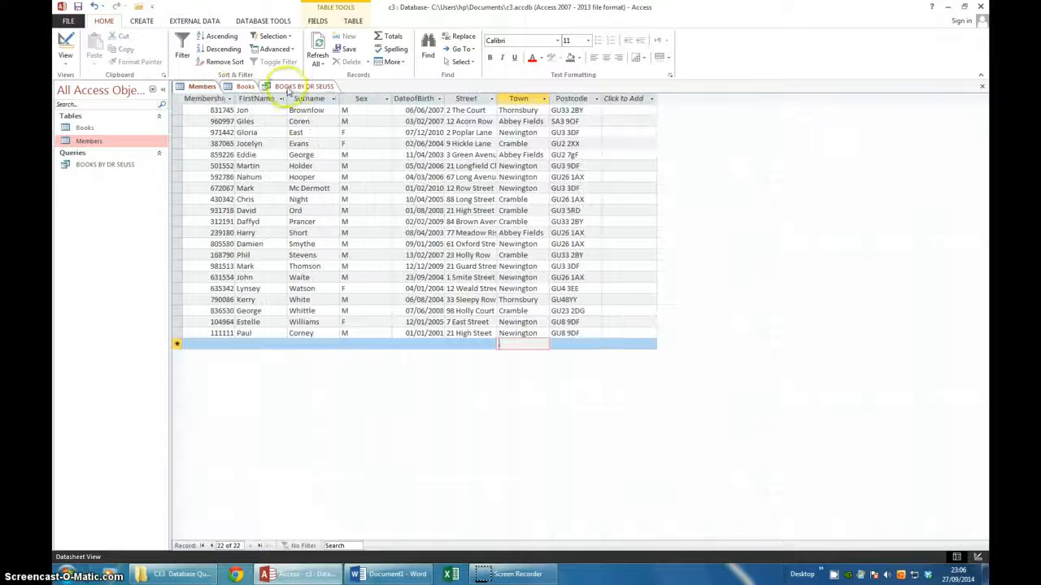
left_click(292, 87)
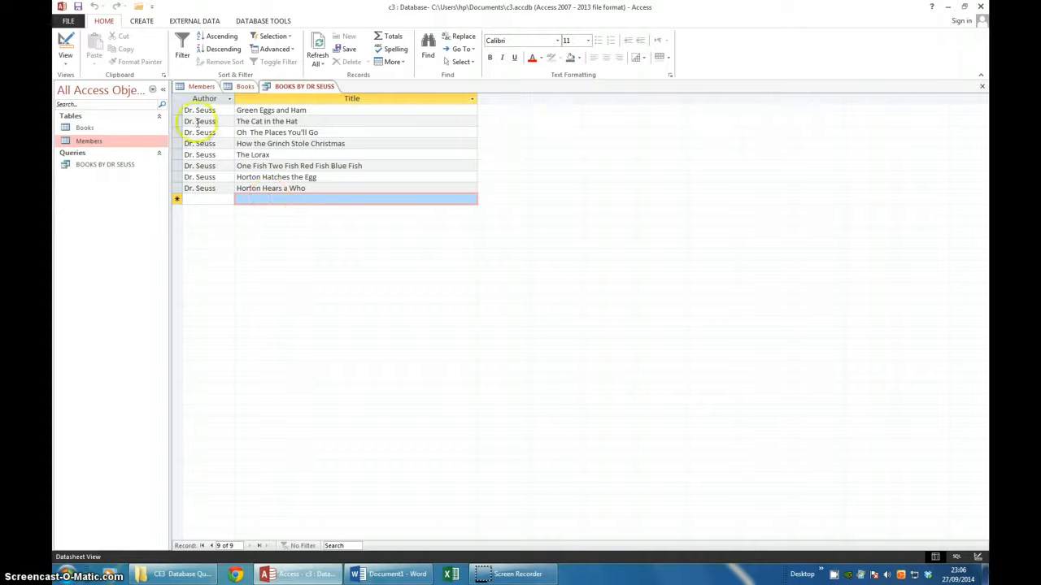
Review the BOOKS BY DR SEUSS query by alternating between its Design view and Datasheet view, ending in Datasheet view.
left_click(65, 57)
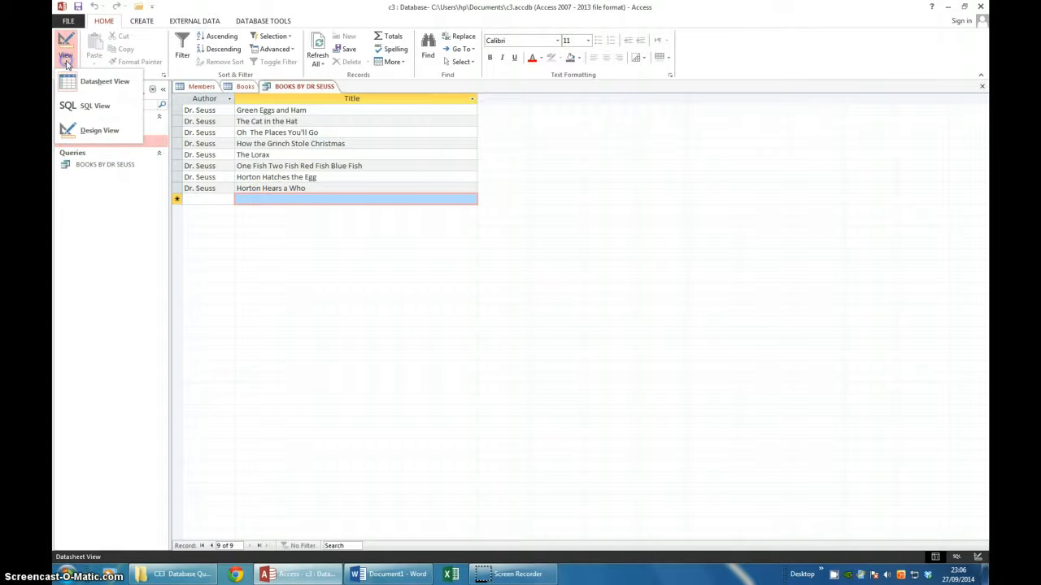
left_click(95, 132)
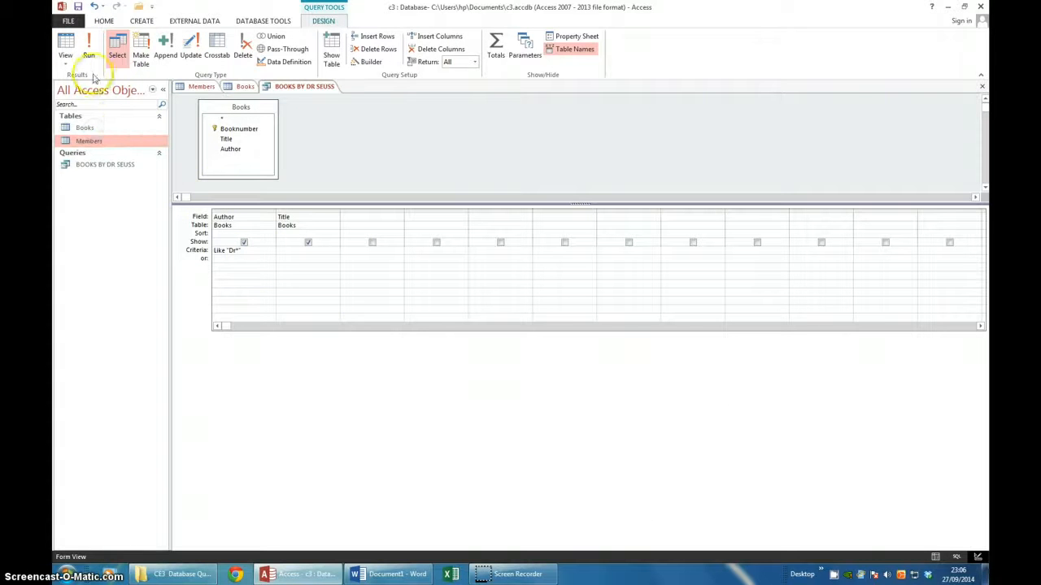
left_click(66, 47)
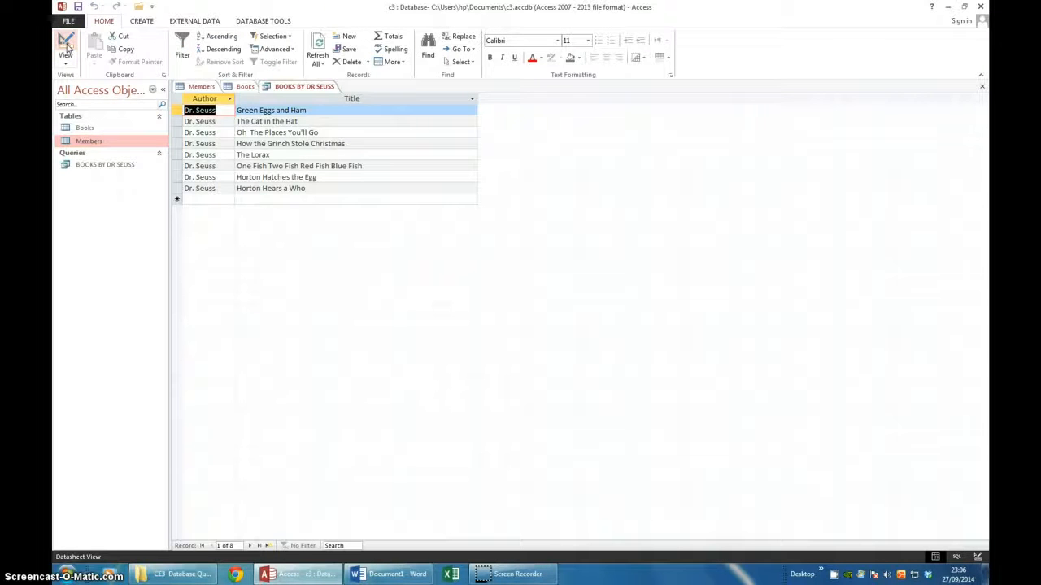
left_click(66, 47)
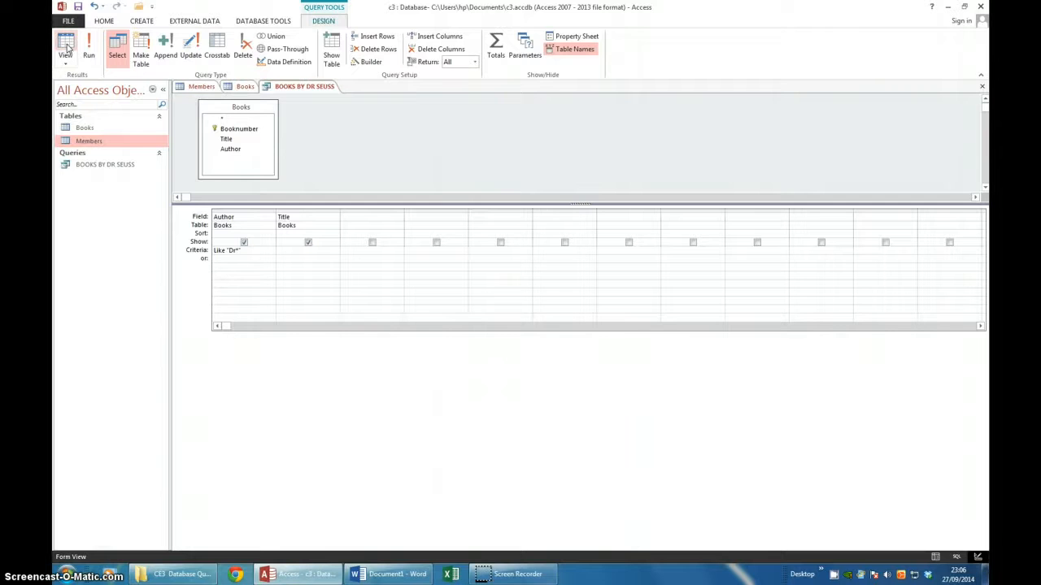
left_click(66, 47)
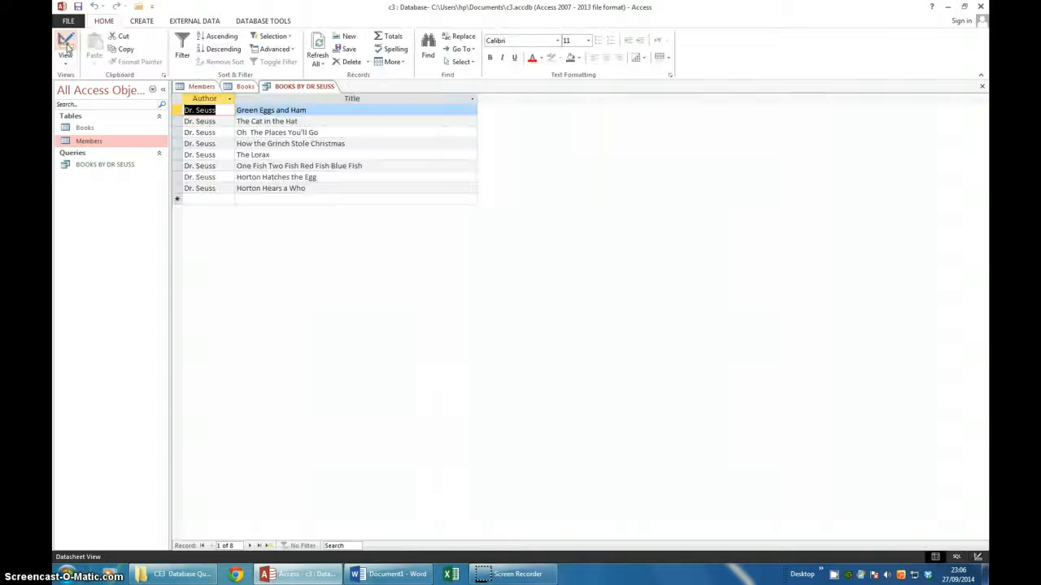